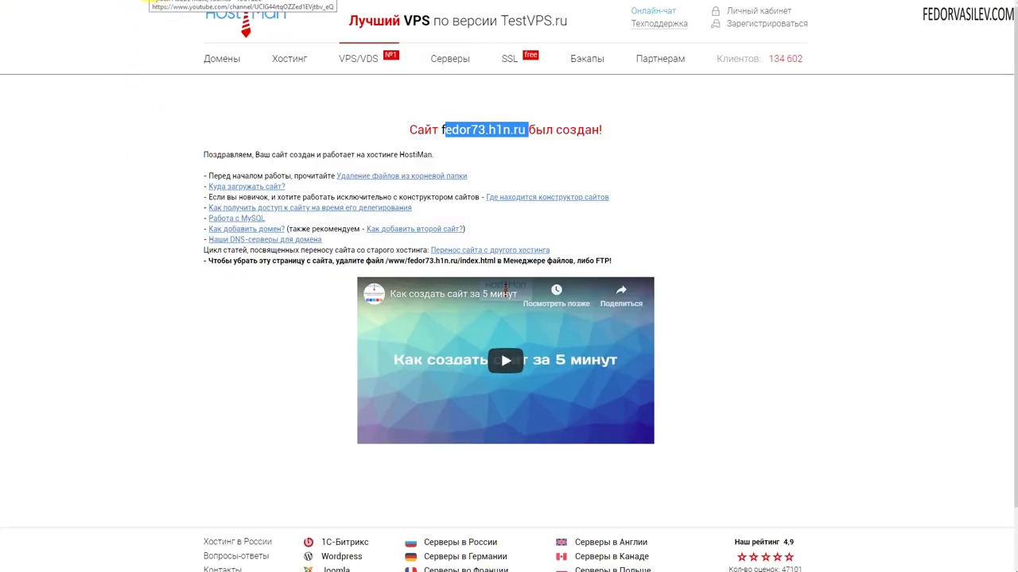
# Open the File Manager from the Главное section at the root folder
pyautogui.click(244, 151)
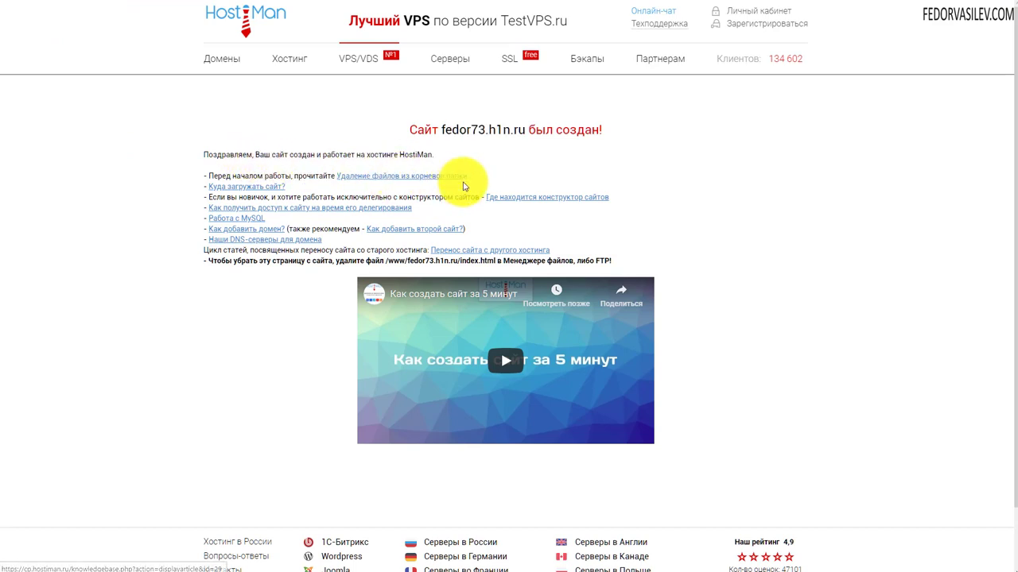
pyautogui.moveTo(469, 176); pyautogui.dragTo(366, 175)
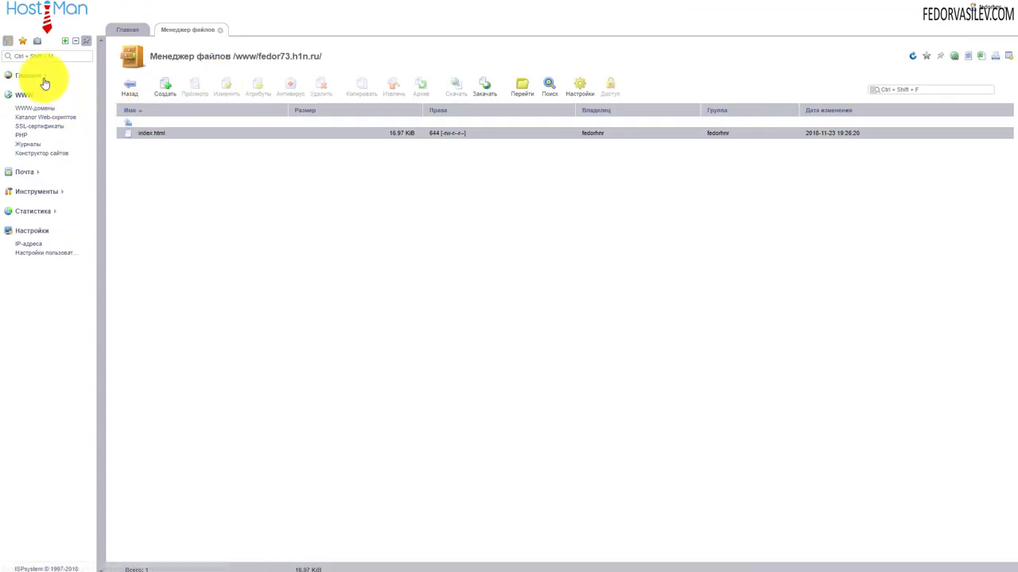
pyautogui.click(36, 76)
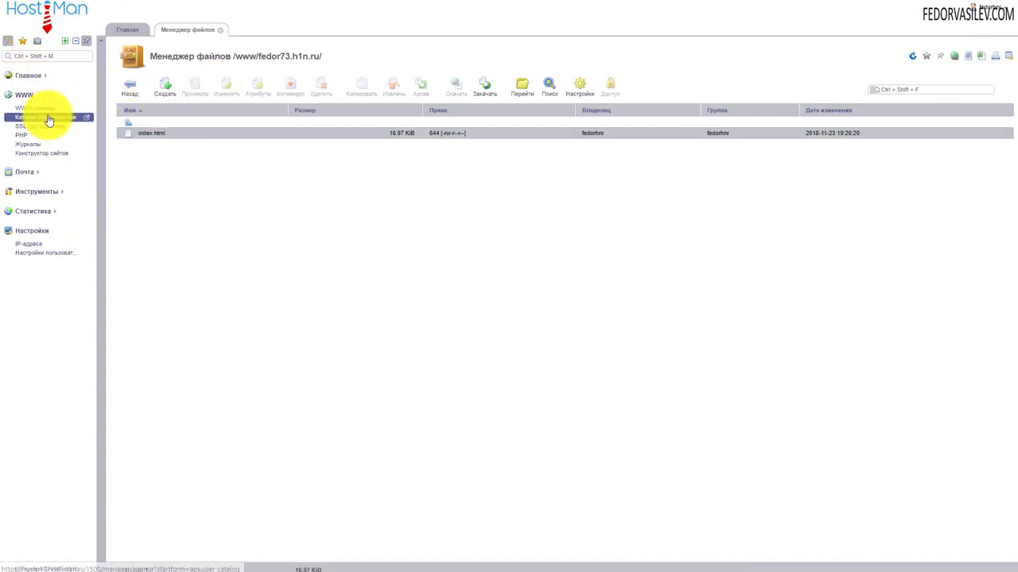
pyautogui.click(34, 77)
pyautogui.click(31, 76)
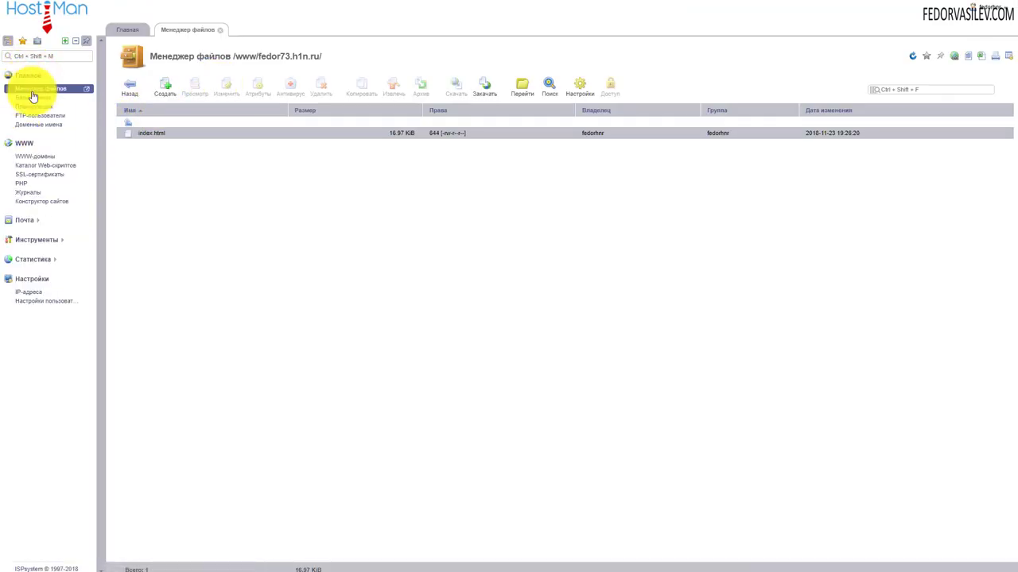
pyautogui.click(32, 88)
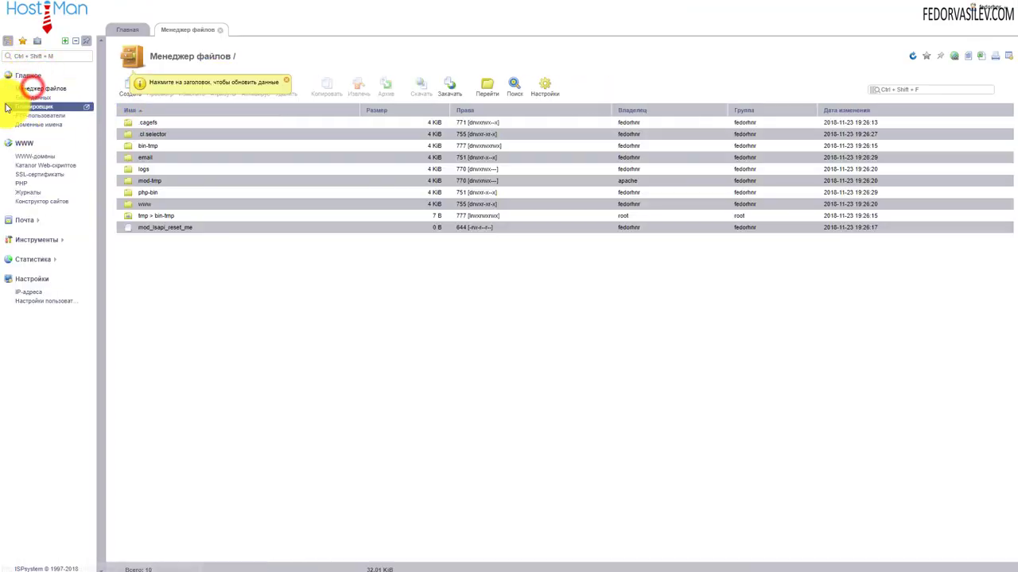
# Go into the www folder and then the site's domain folder
pyautogui.doubleClick(130, 208)
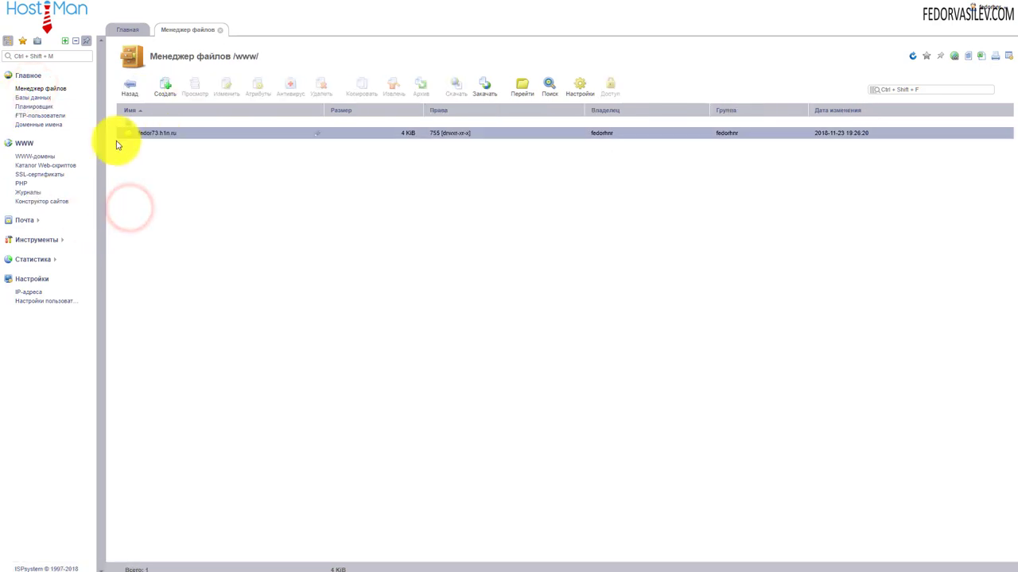
pyautogui.doubleClick(130, 137)
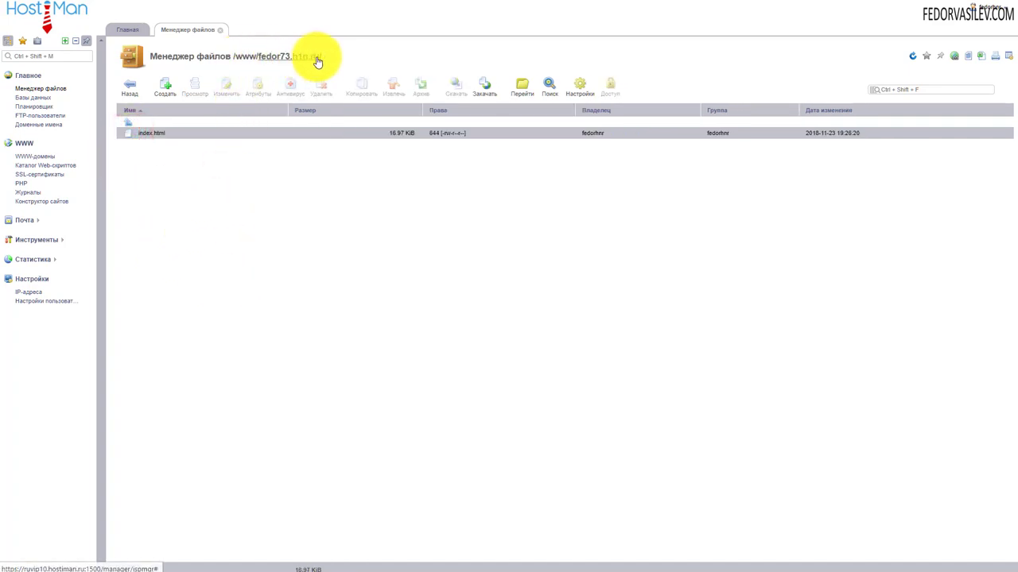
pyautogui.moveTo(326, 57); pyautogui.dragTo(154, 57)
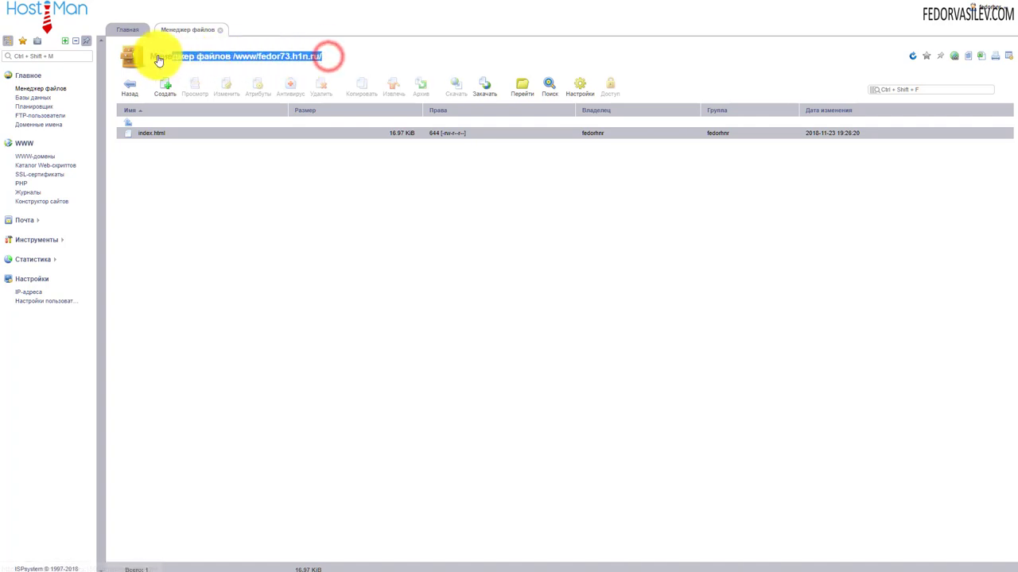
pyautogui.click(397, 56)
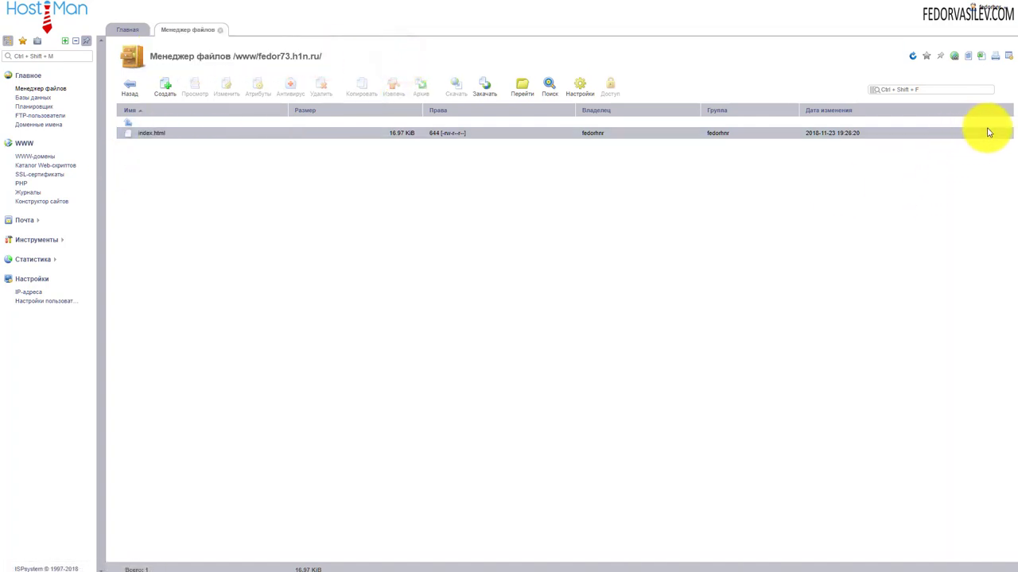
# Delete index.html so the domain folder is left empty
pyautogui.click(218, 132)
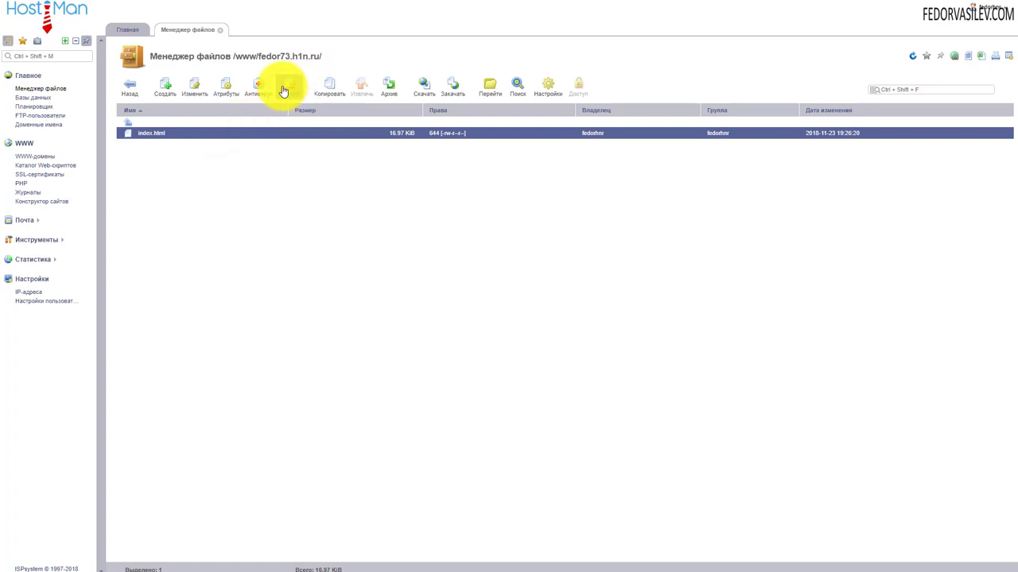
pyautogui.click(287, 86)
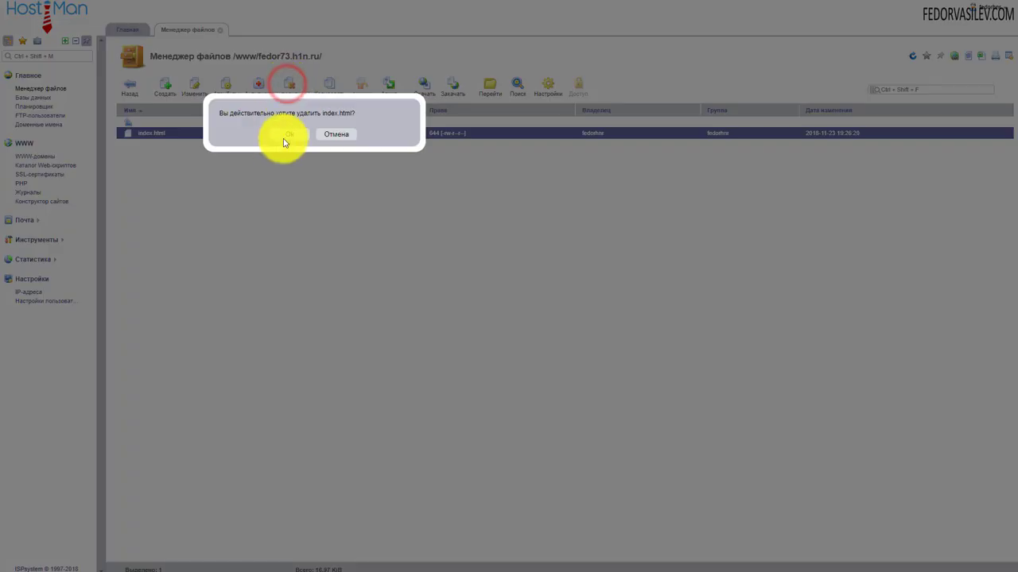
pyautogui.click(288, 134)
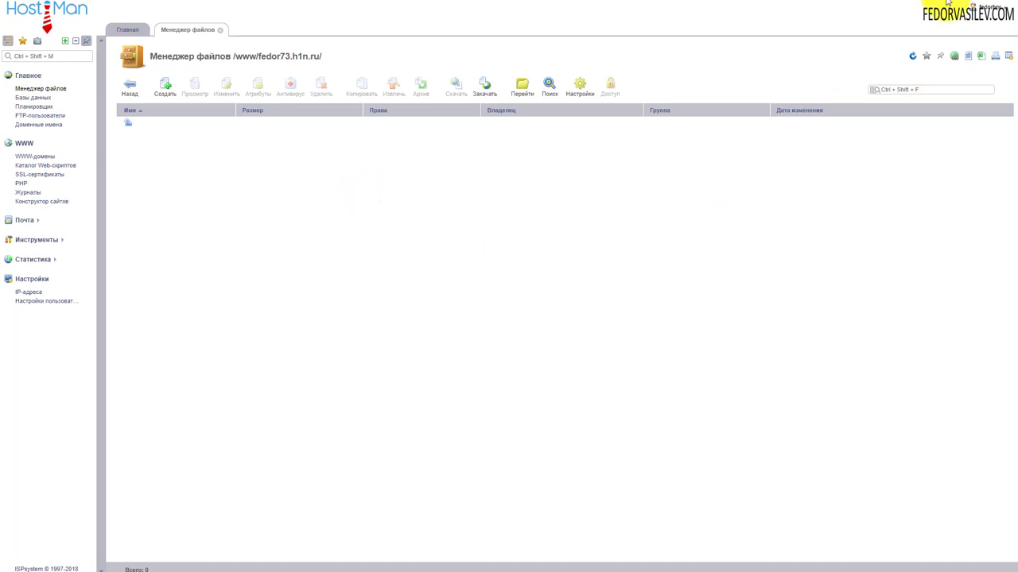
pyautogui.click(484, 88)
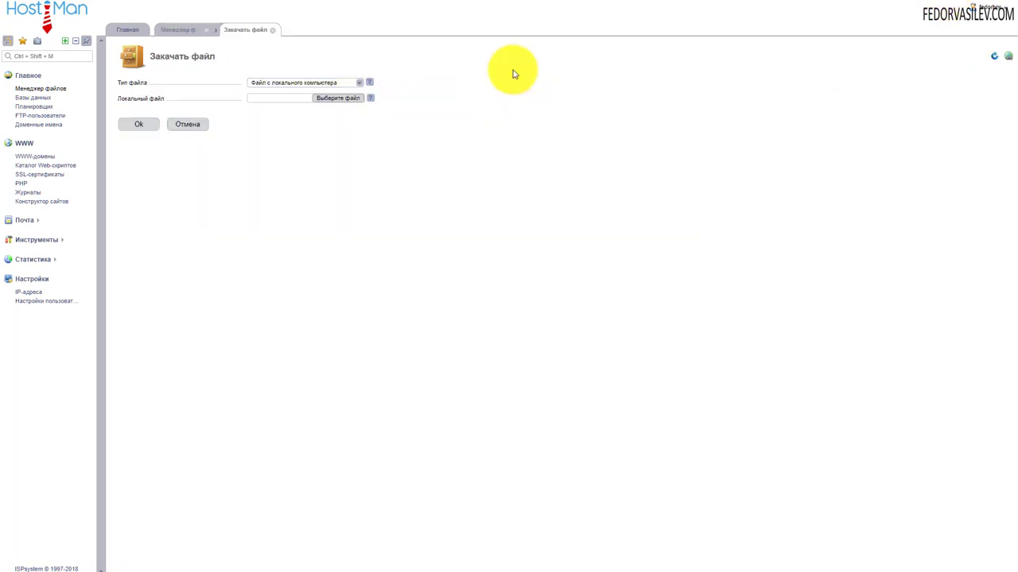
# Upload Joomla_3.9.0-Stable-Full_Package.zip from the computer into the domain folder
pyautogui.click(347, 100)
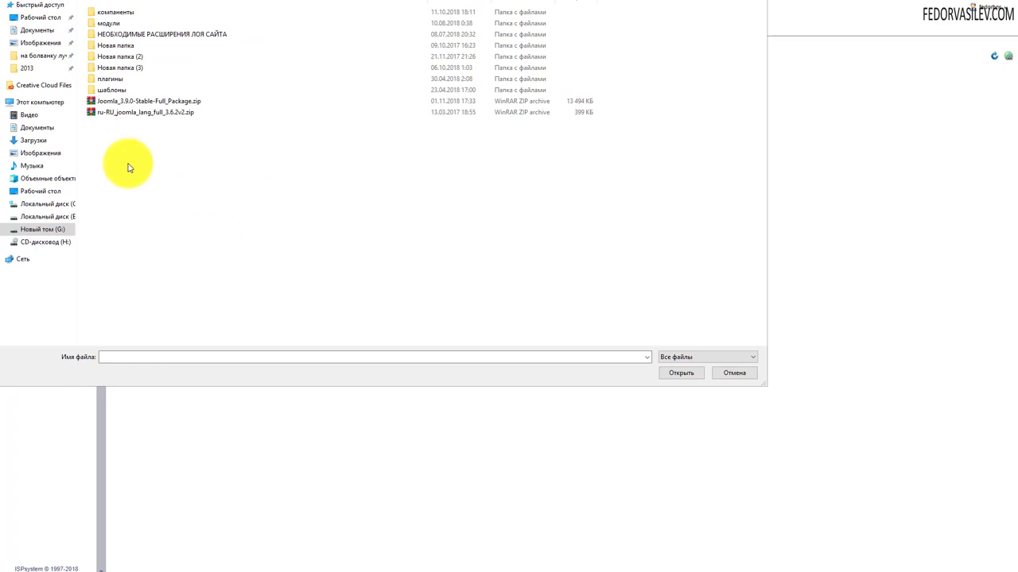
pyautogui.click(113, 101)
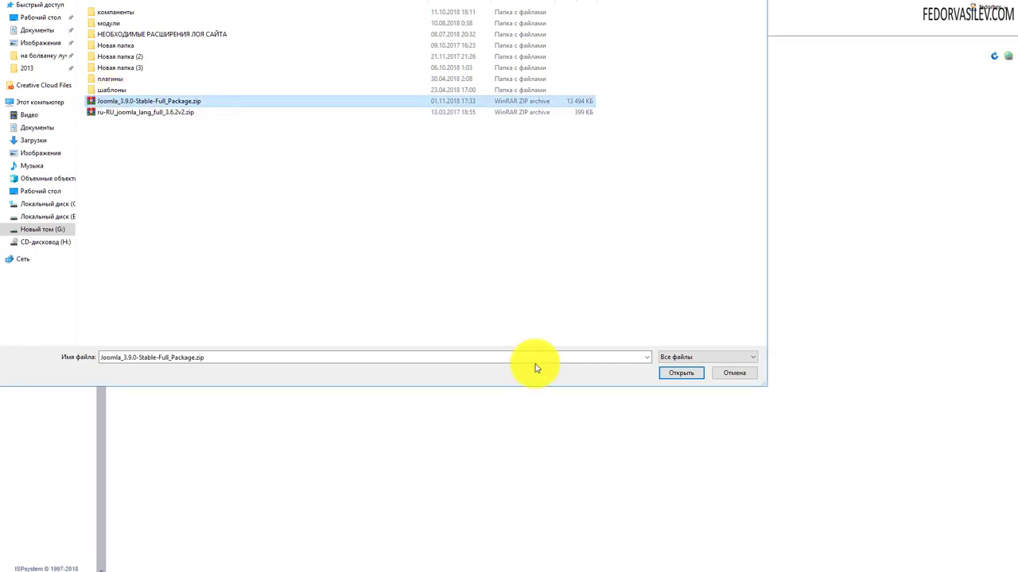
pyautogui.click(680, 373)
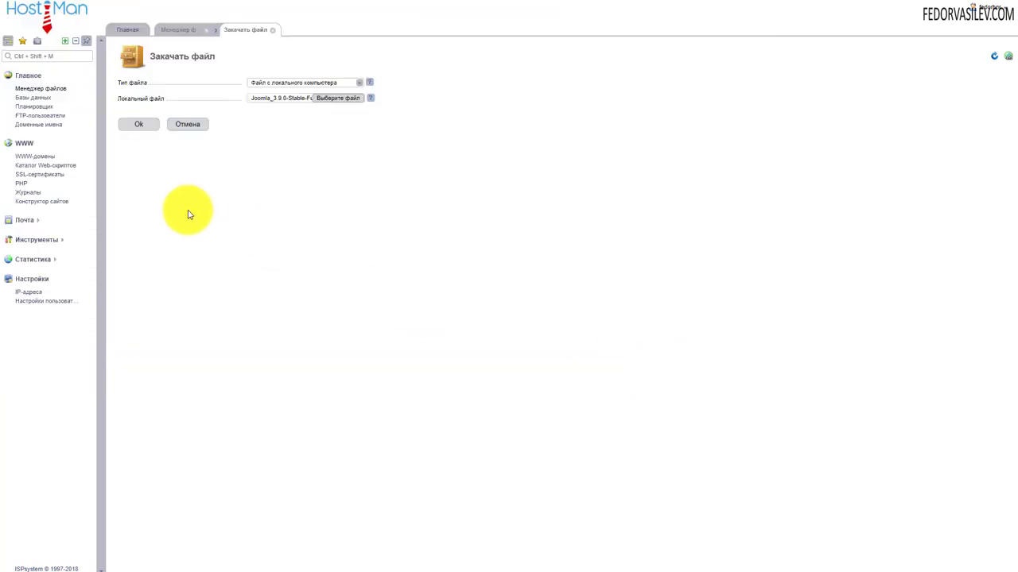
pyautogui.click(136, 125)
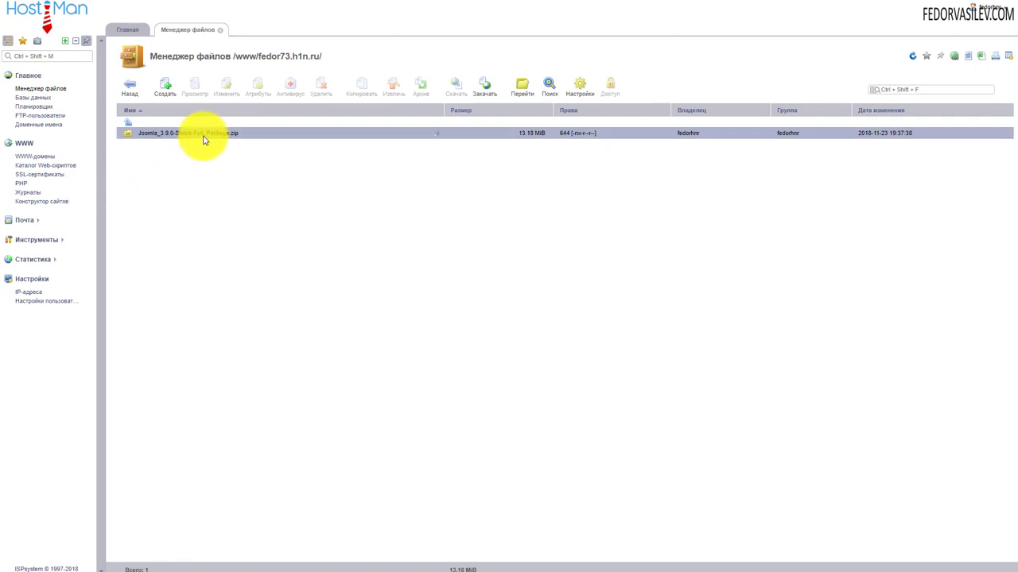
pyautogui.click(232, 133)
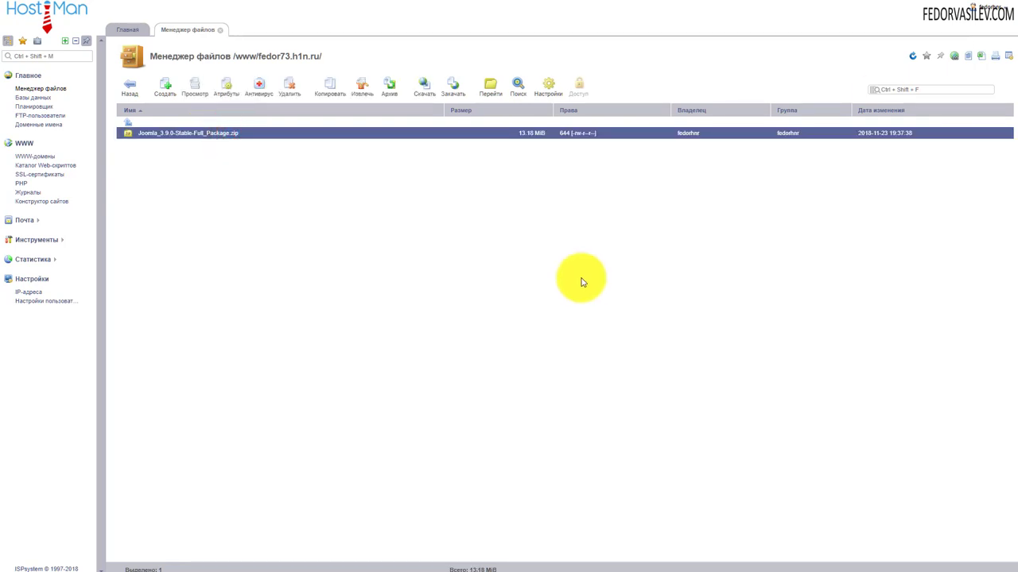
# Extract the Joomla zip into the domain folder with Извлечь
pyautogui.click(362, 92)
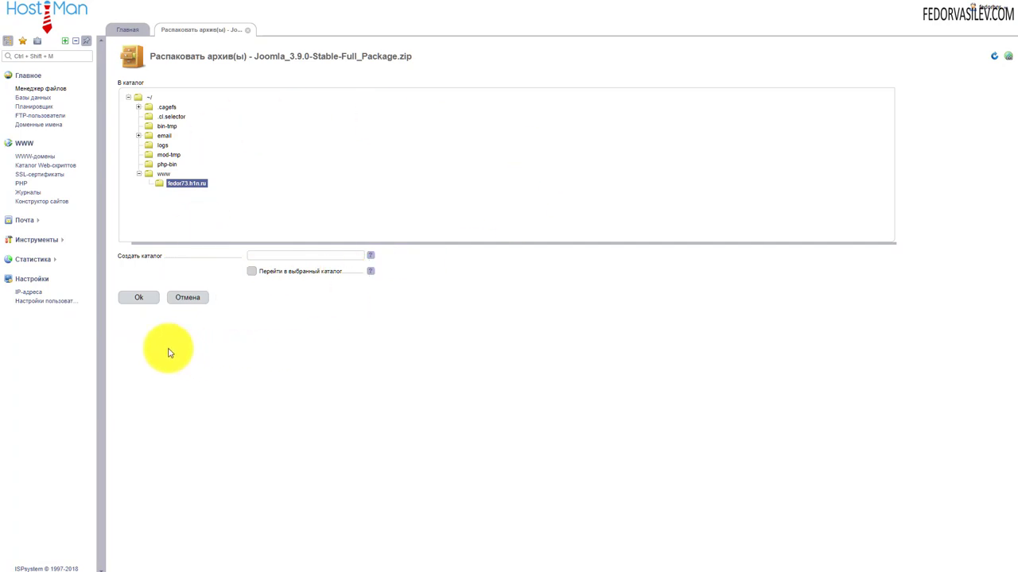
pyautogui.click(142, 298)
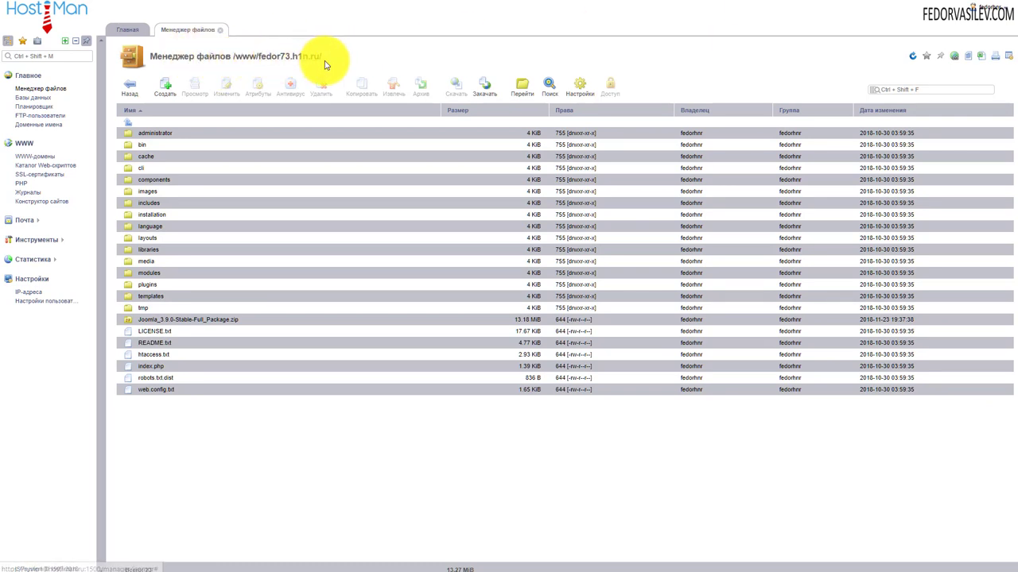
# Delete Joomla_3.9.0-Stable-Full_Package.zip from the domain folder
pyautogui.moveTo(334, 57); pyautogui.dragTo(291, 57)
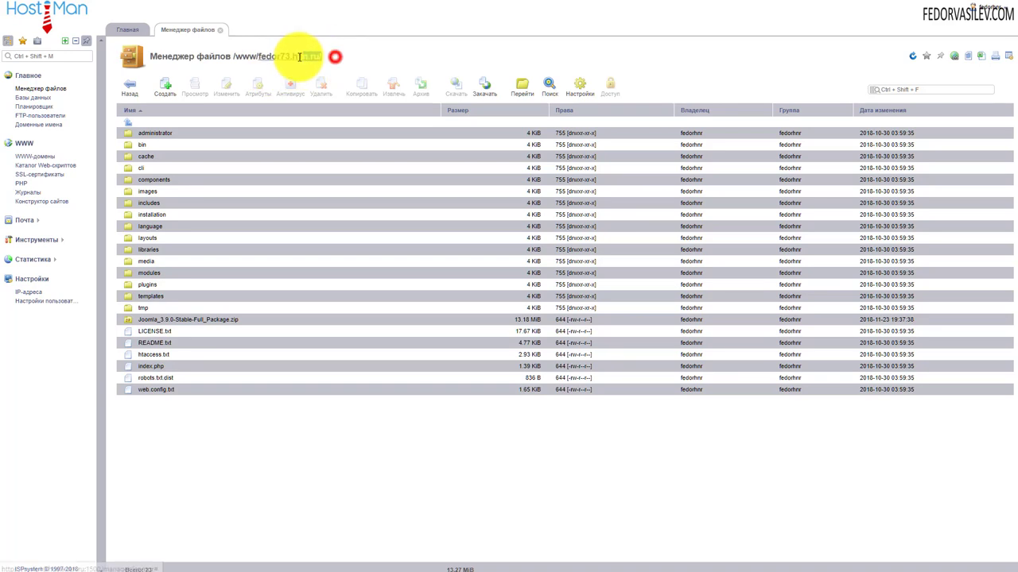
pyautogui.click(394, 66)
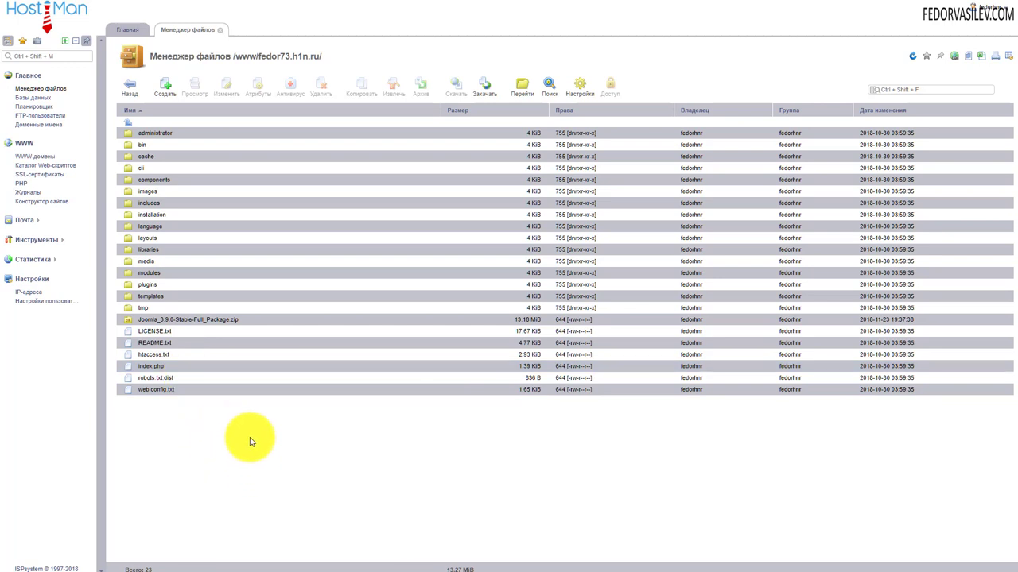
pyautogui.click(241, 322)
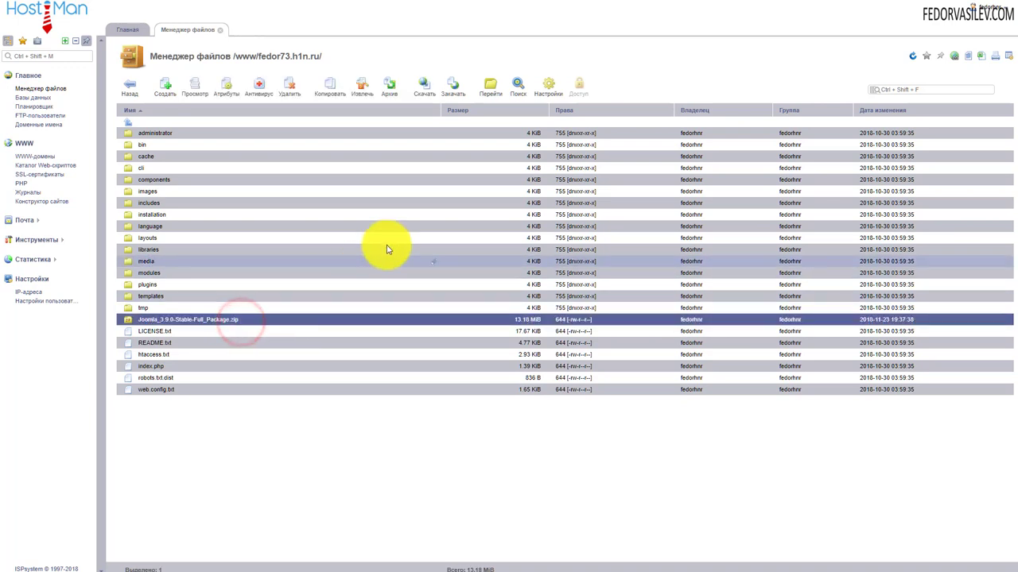
pyautogui.click(286, 94)
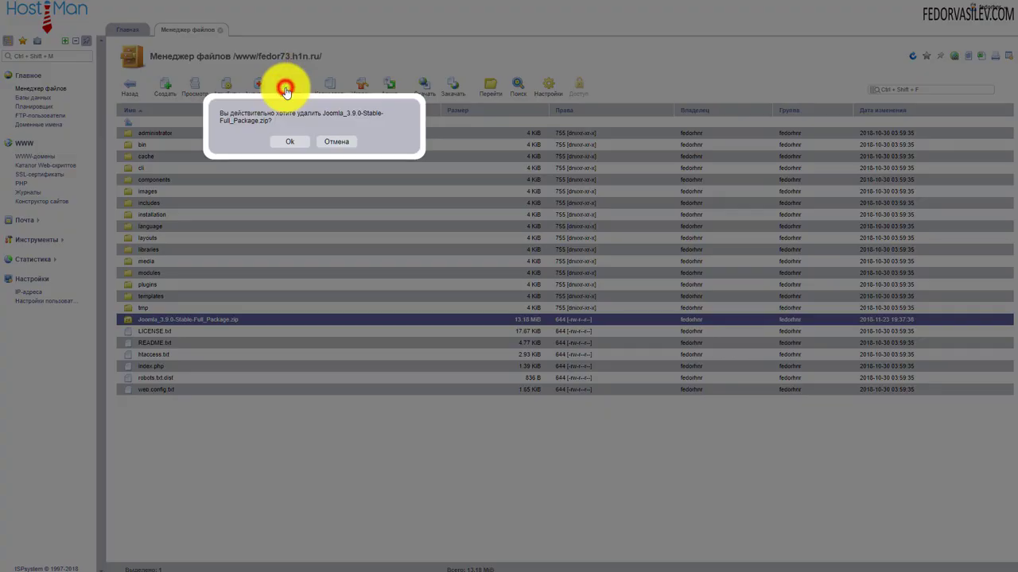
pyautogui.click(288, 147)
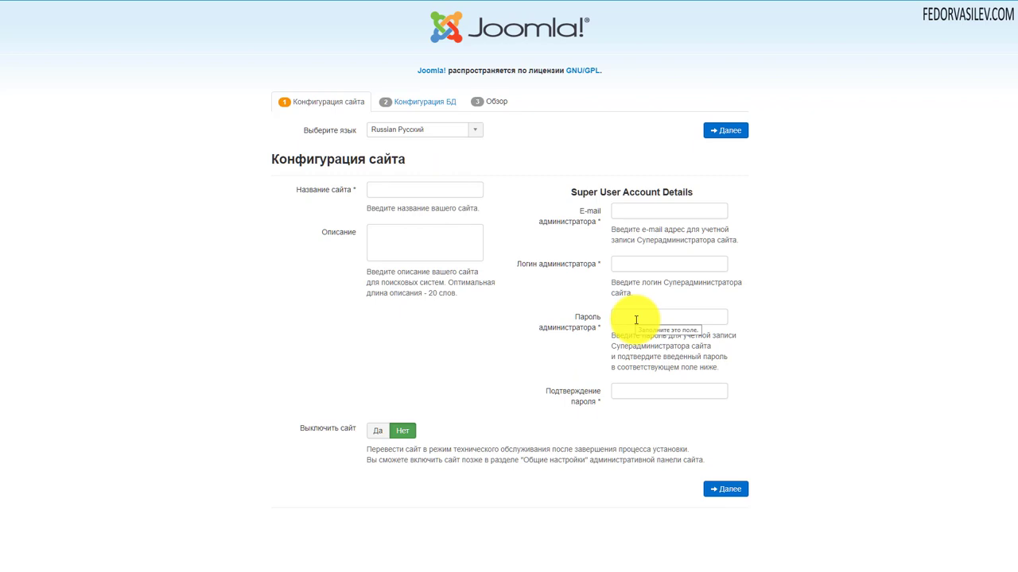
# Name the site 'демо' and fill the administrator e-mail and login from saved suggestions
pyautogui.click(387, 194)
pyautogui.click(392, 207)
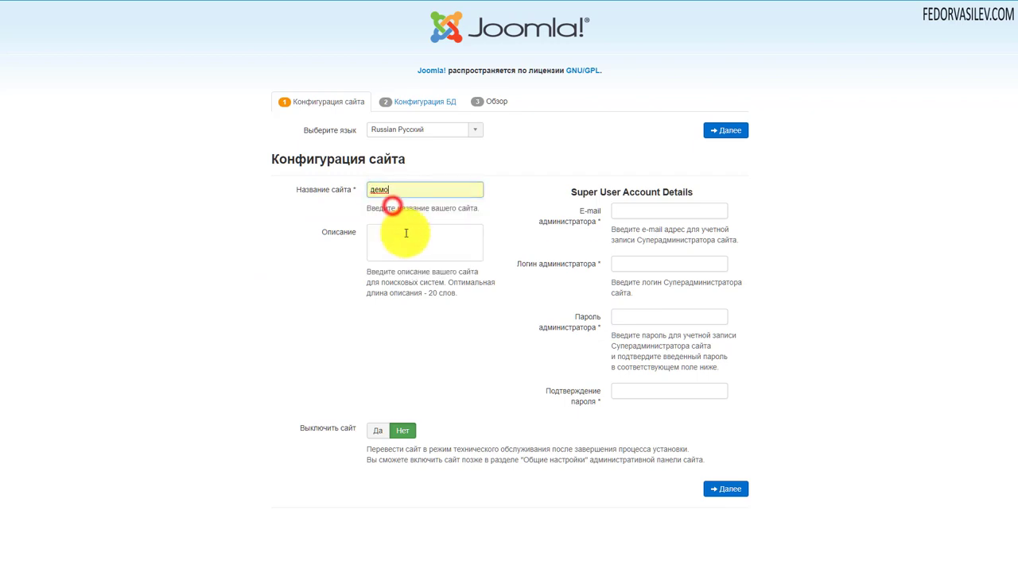
pyautogui.click(390, 248)
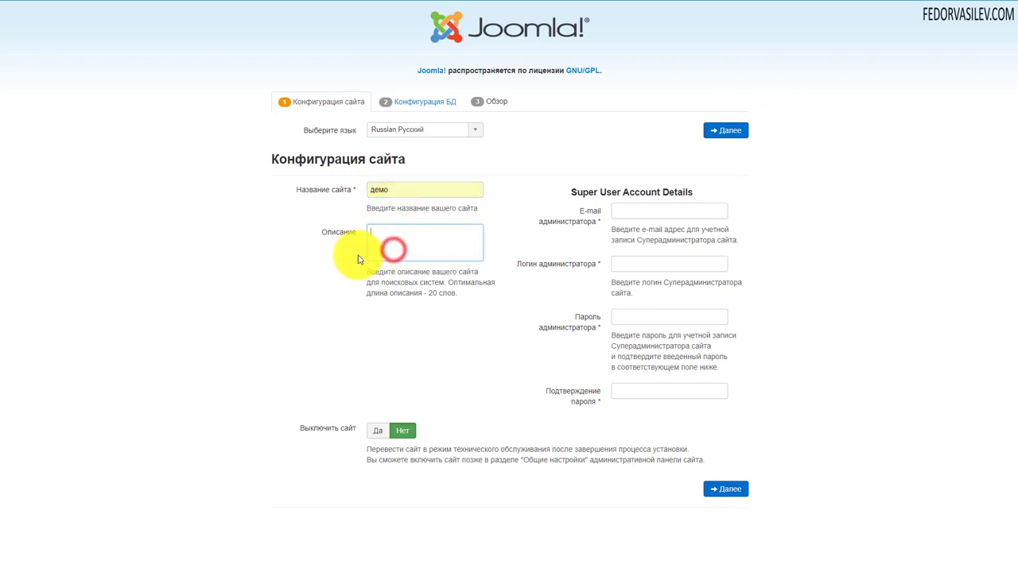
pyautogui.click(628, 212)
pyautogui.click(627, 223)
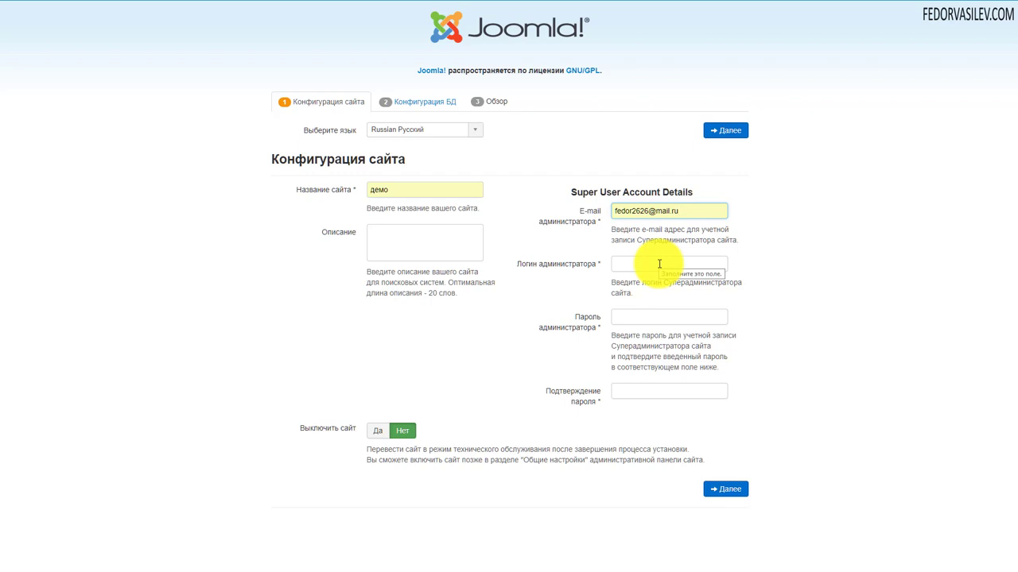
pyautogui.click(657, 263)
pyautogui.click(648, 275)
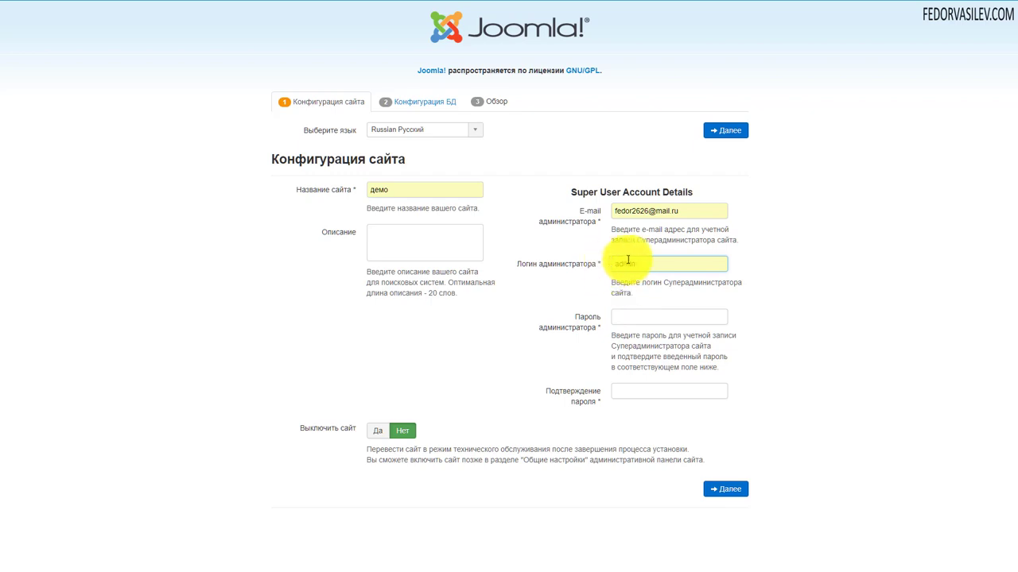
# Enter the Super User password in both password fields and continue to database setup
pyautogui.click(632, 317)
pyautogui.write('123456')
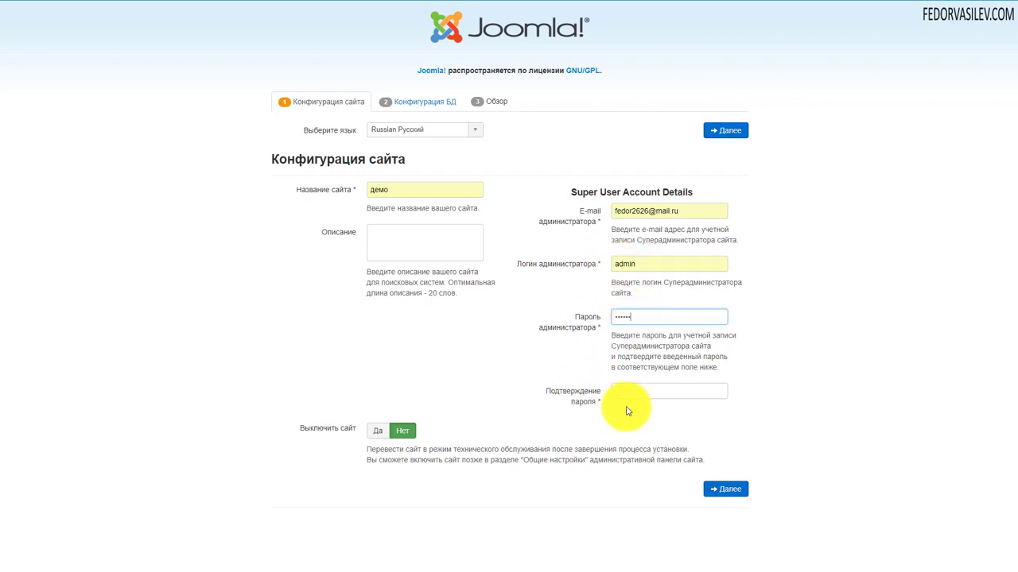
pyautogui.click(634, 395)
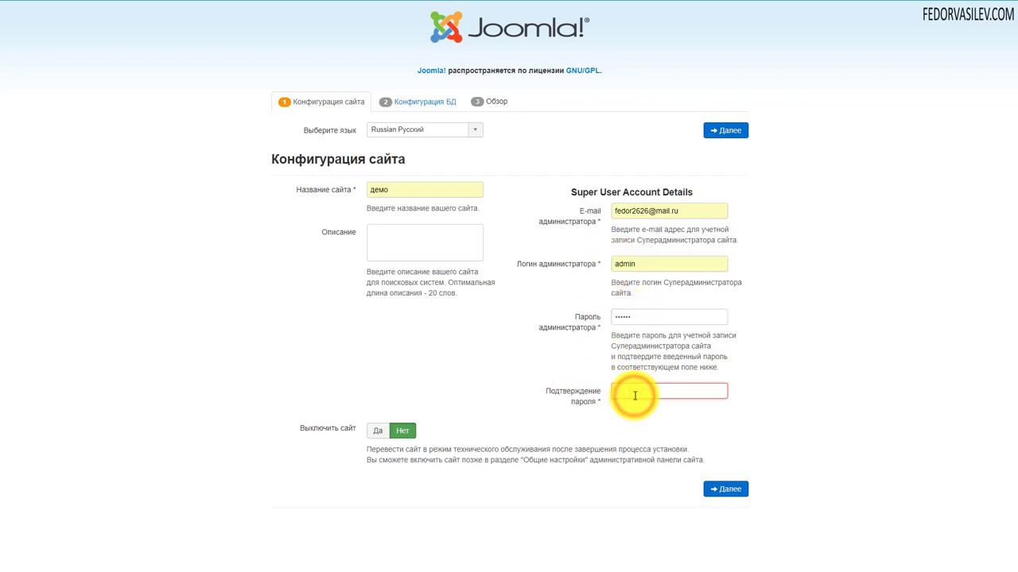
pyautogui.write('123456')
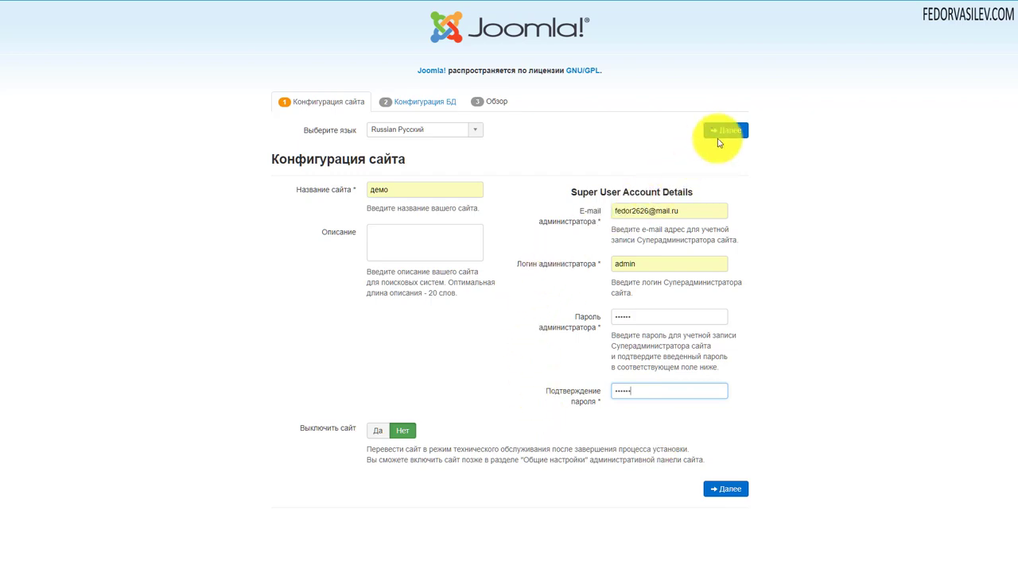
pyautogui.click(720, 133)
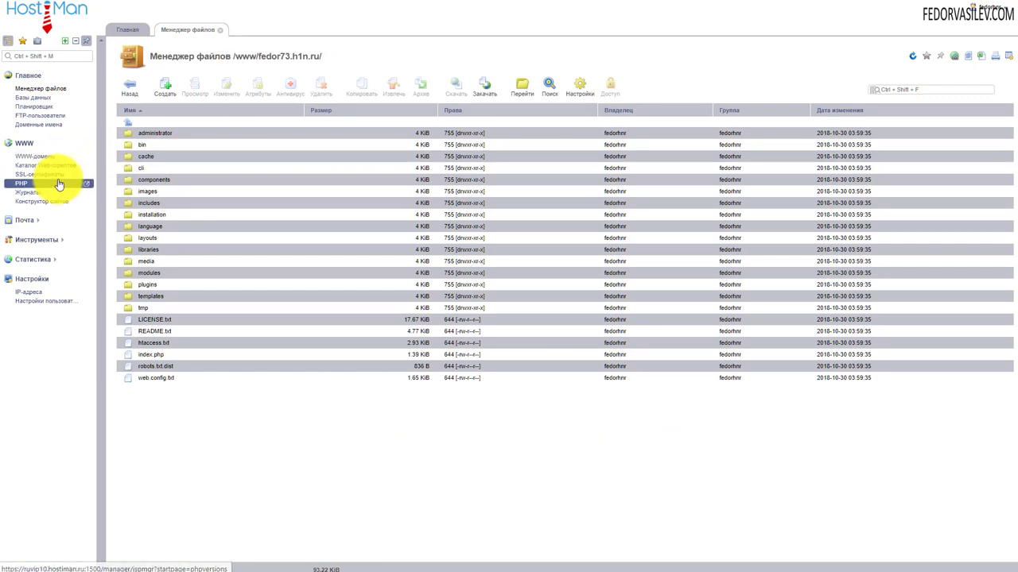
# Start a new database under Базы данных and name it 'fedor'
pyautogui.click(36, 97)
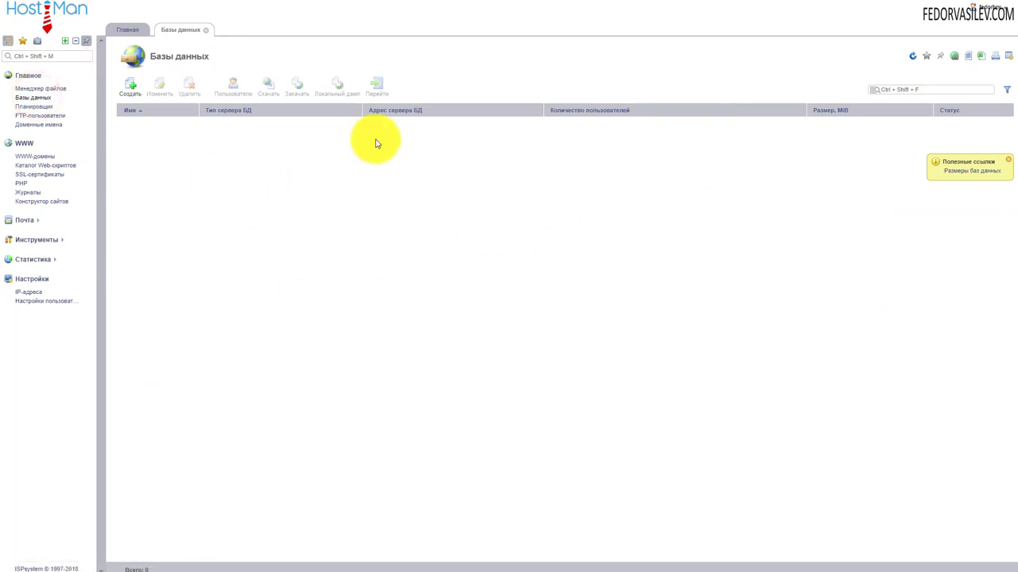
pyautogui.click(134, 86)
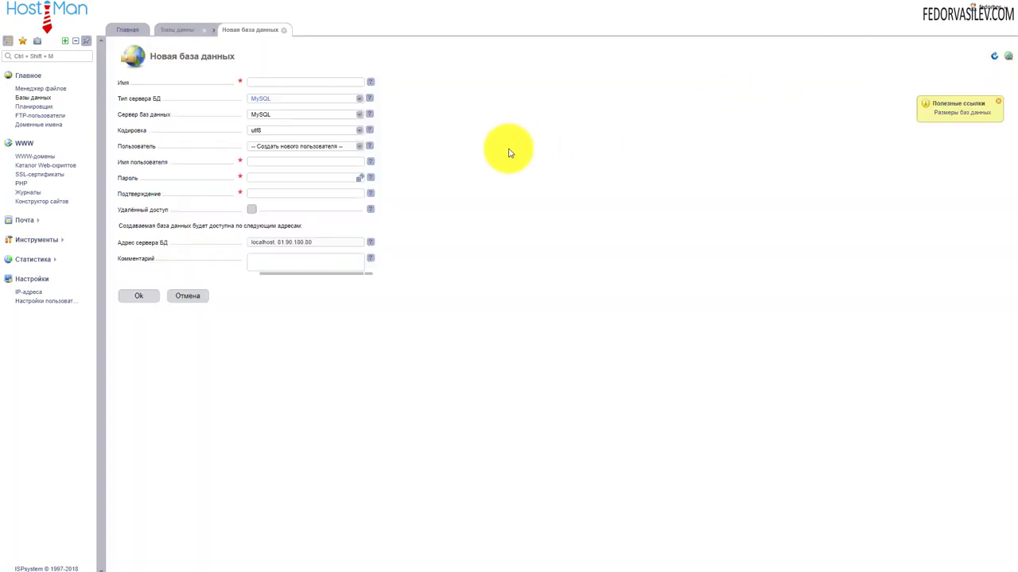
pyautogui.click(273, 80)
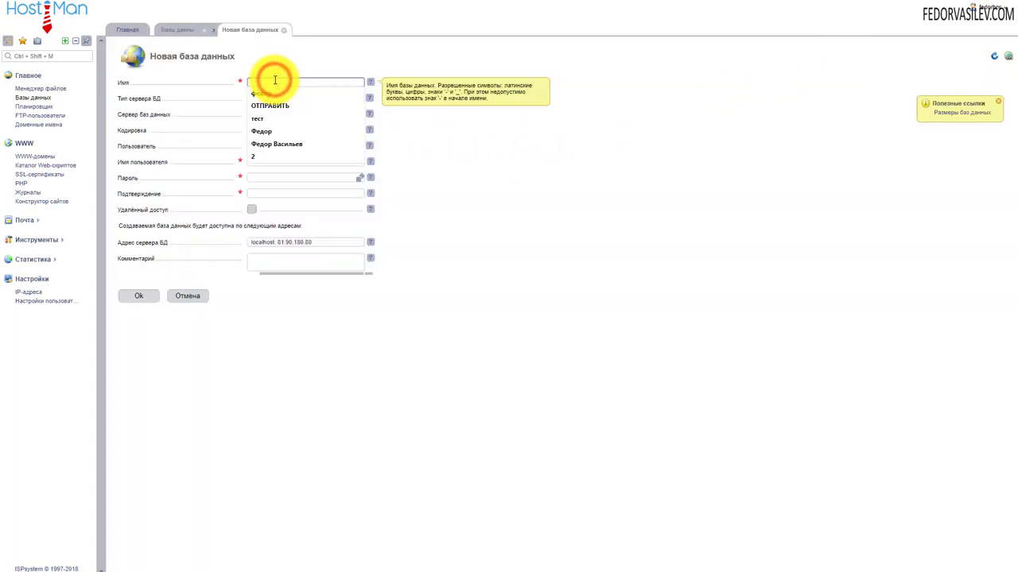
pyautogui.write('fedor')
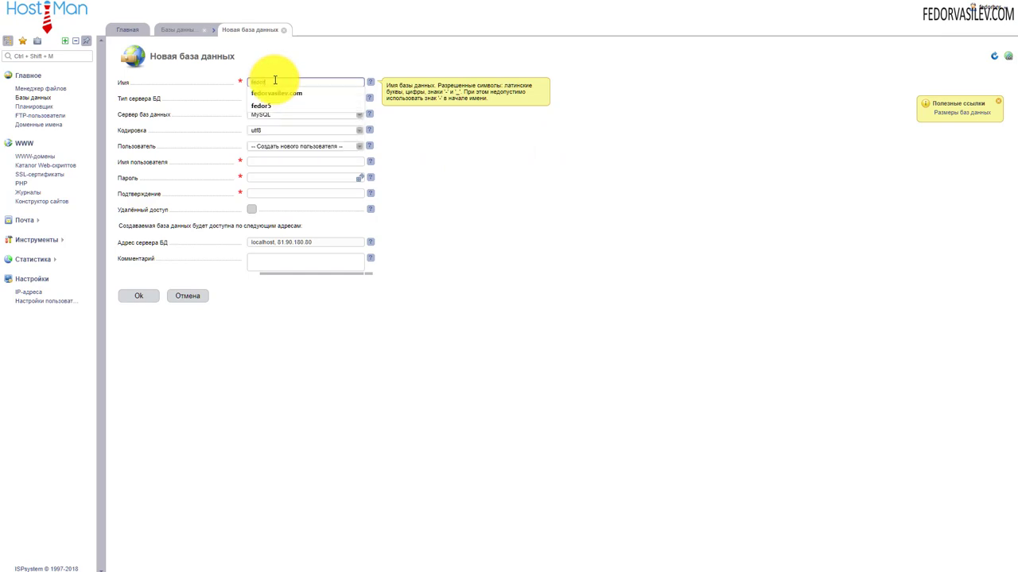
pyautogui.click(289, 62)
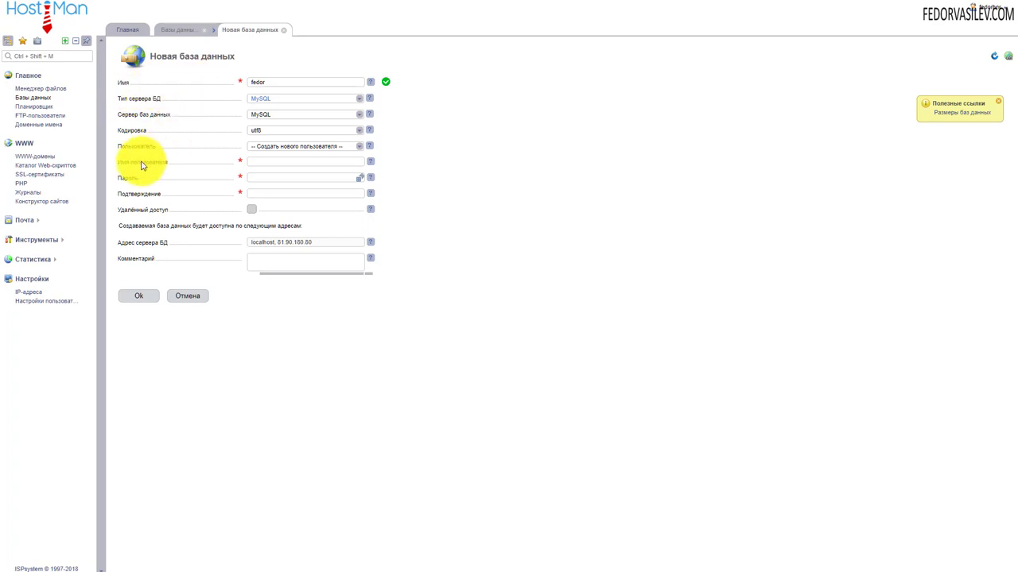
# Fill in the database user name and password, then try saving the database
pyautogui.click(264, 164)
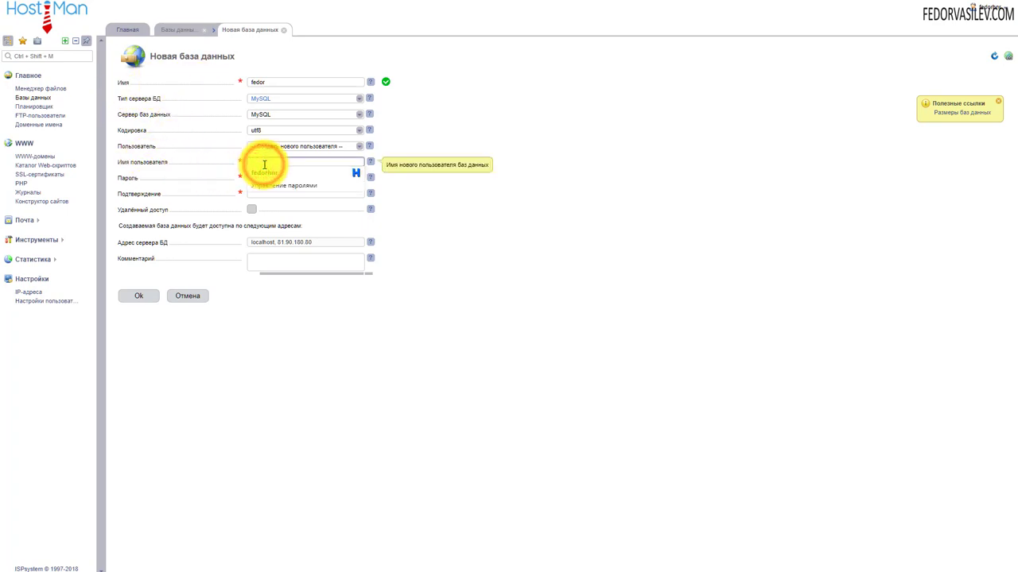
pyautogui.click(618, 177)
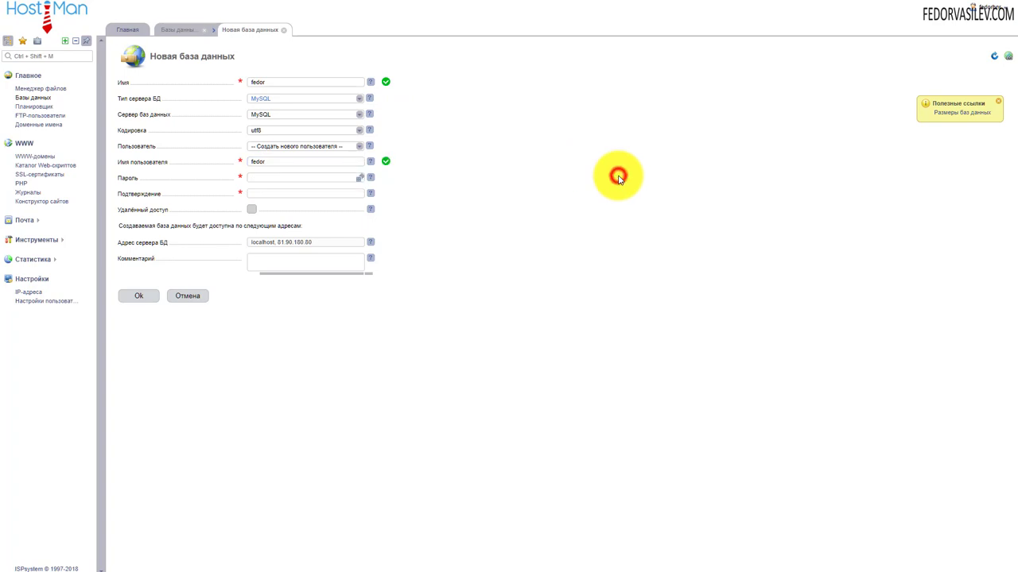
pyautogui.click(296, 176)
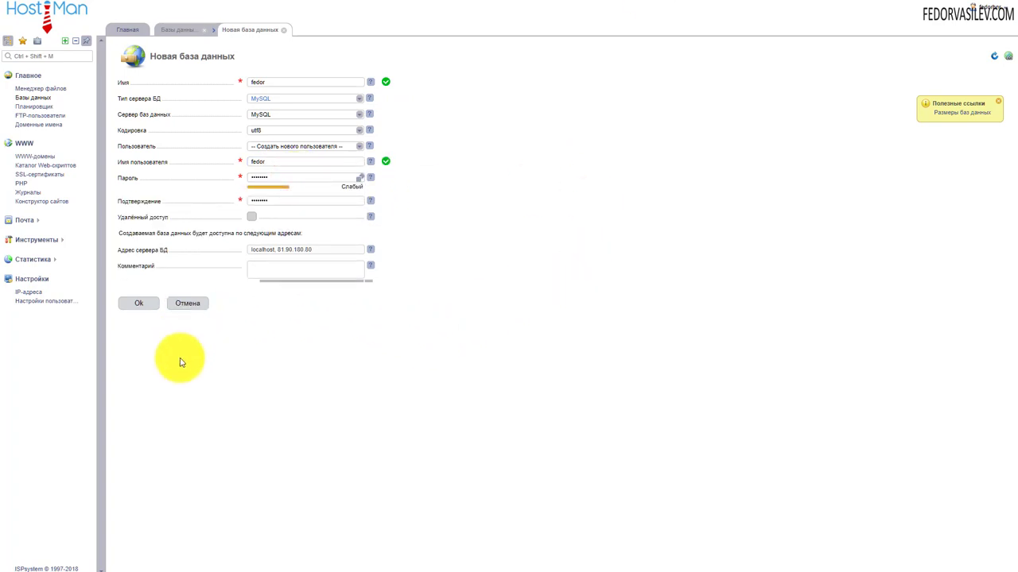
pyautogui.click(139, 305)
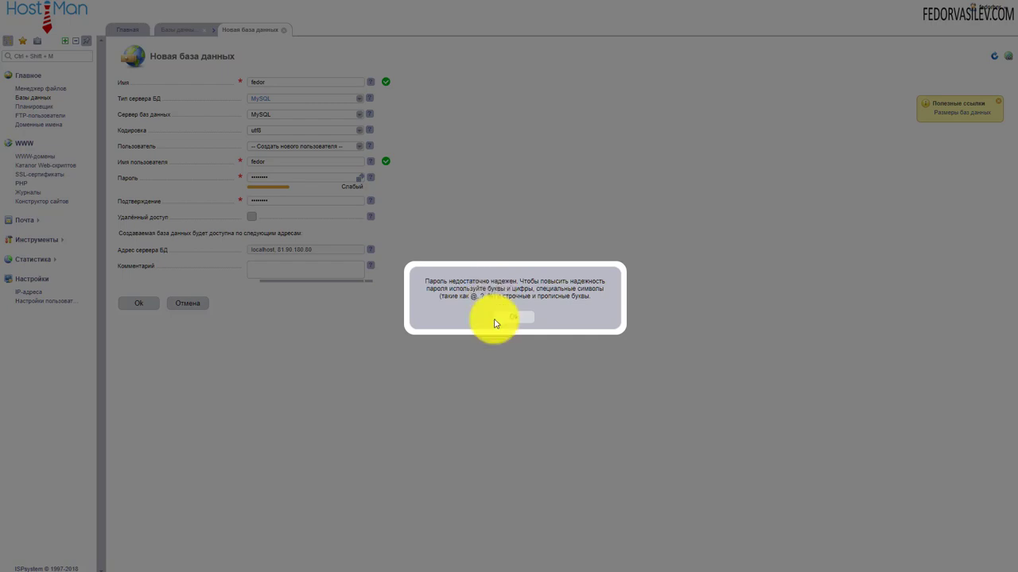
# Dismiss the weak-password warning, retry saving, and dismiss the warning again
pyautogui.click(512, 318)
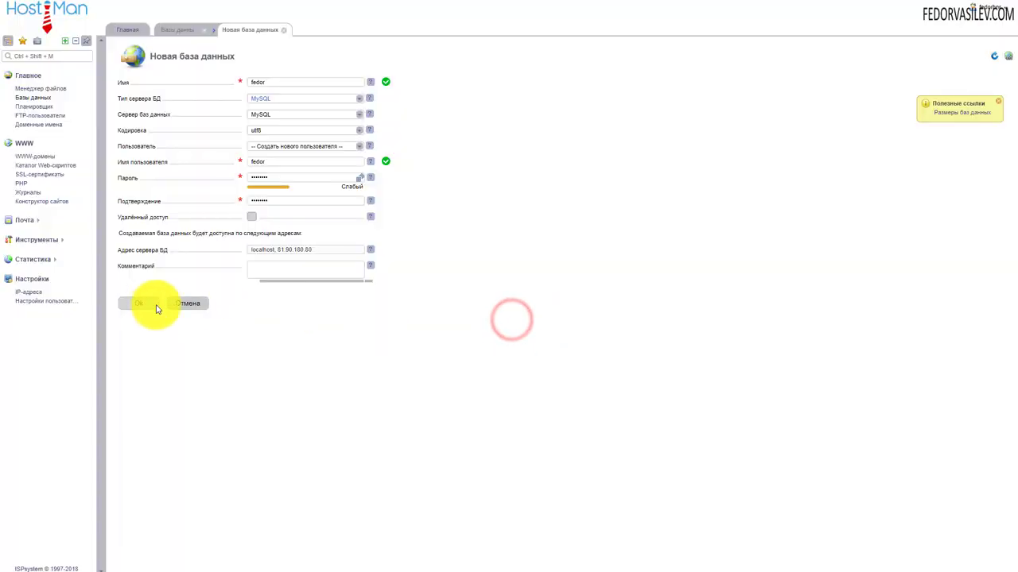
pyautogui.click(142, 305)
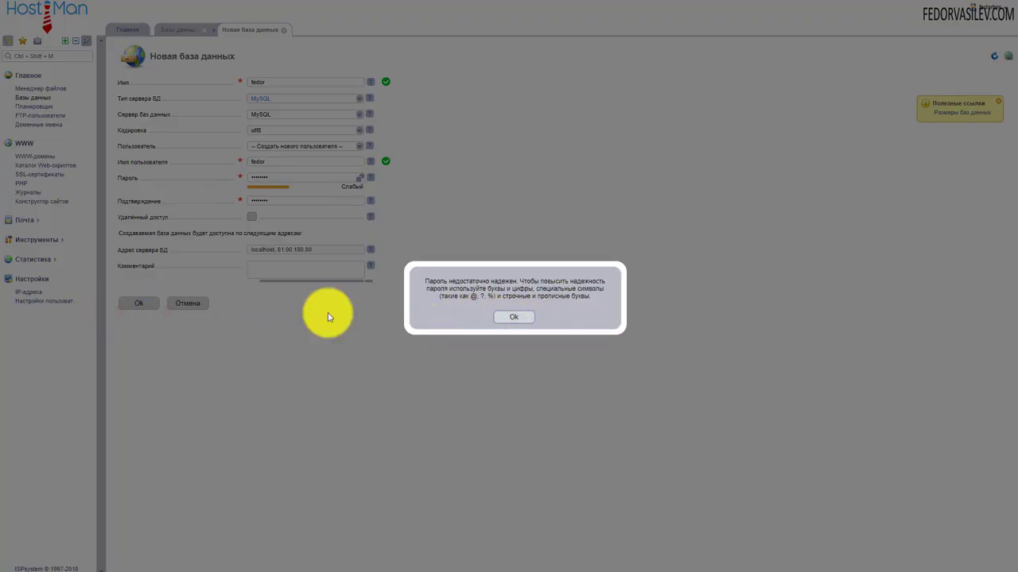
pyautogui.click(506, 318)
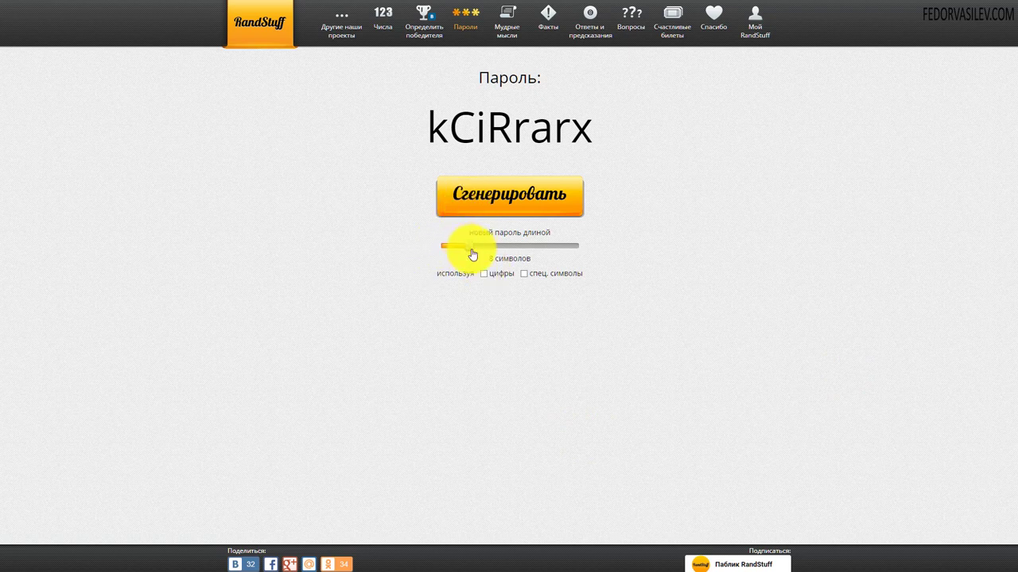
# Set length 9 with спец. символы enabled, generate a password and copy it
pyautogui.moveTo(470, 246); pyautogui.dragTo(479, 248)
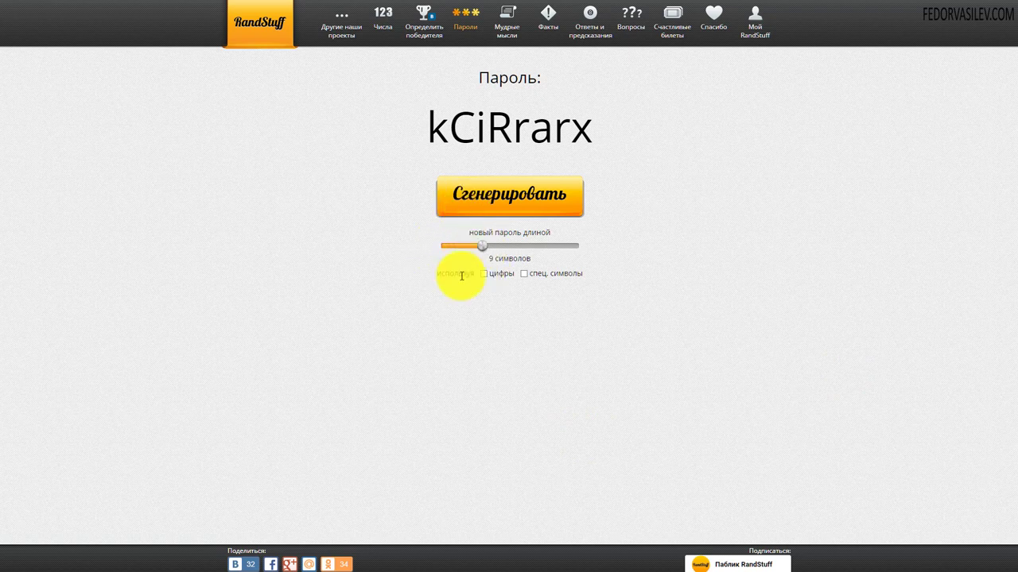
pyautogui.click(524, 273)
pyautogui.click(457, 200)
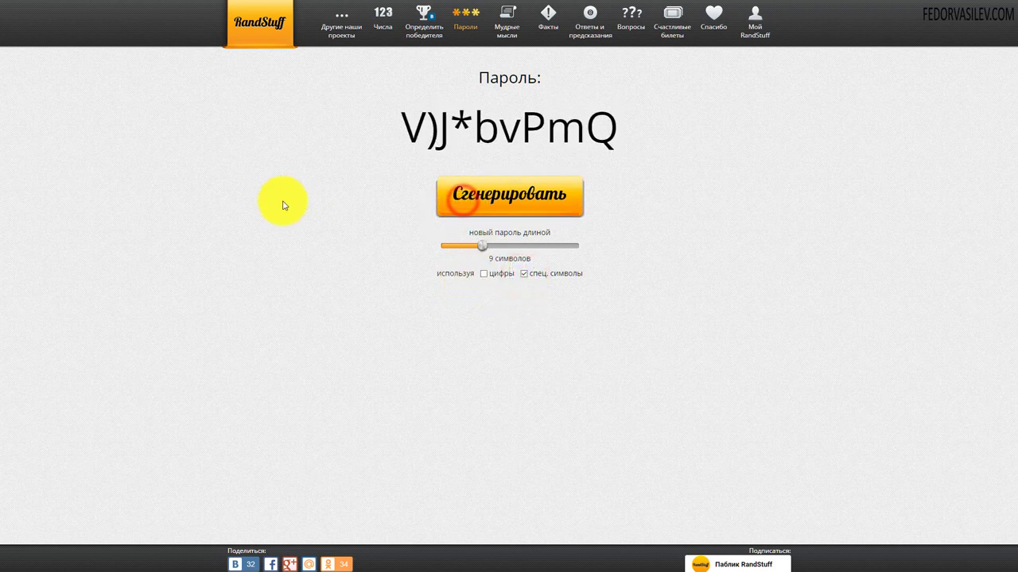
pyautogui.moveTo(612, 138); pyautogui.dragTo(411, 135)
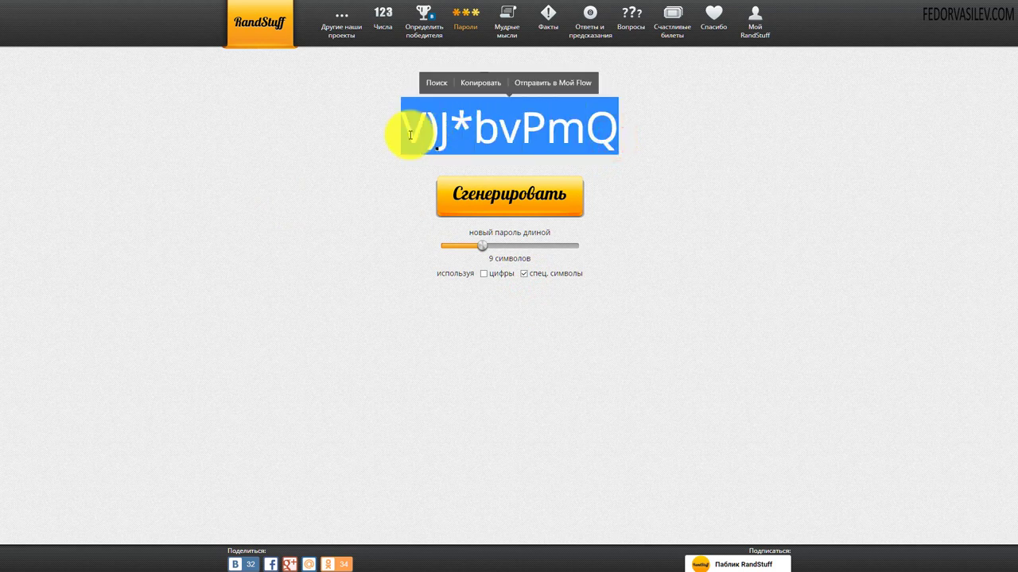
pyautogui.click(481, 84)
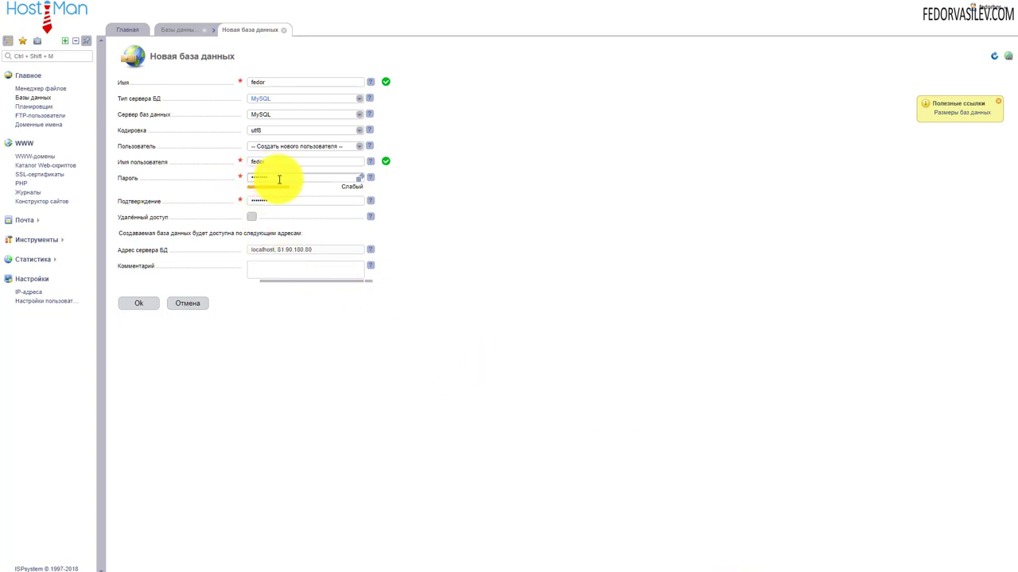
# Replace the database password and its confirmation with the copied strong password
pyautogui.doubleClick(279, 178)
pyautogui.hotkey('ctrl', 'v')
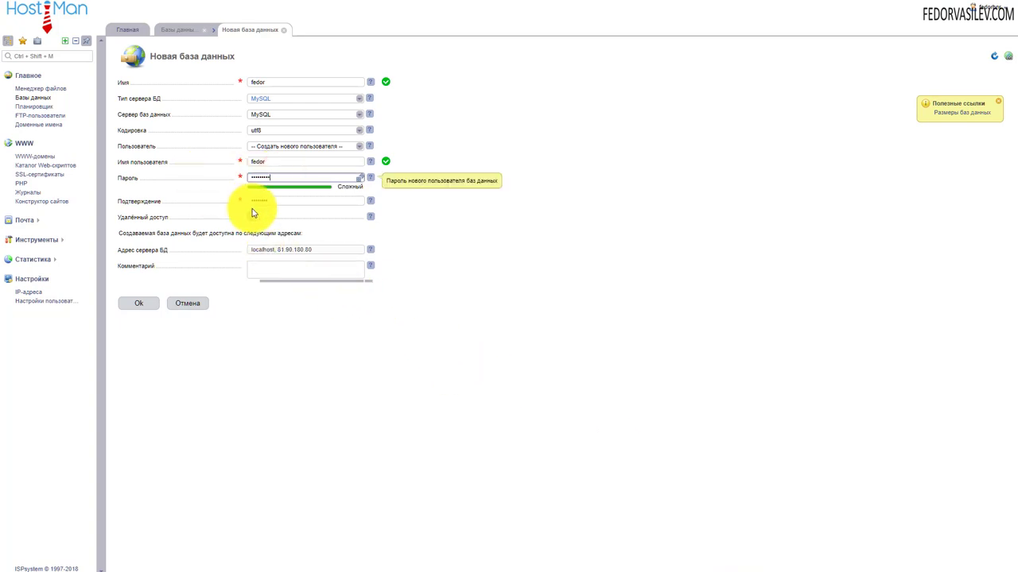
pyautogui.click(280, 204)
pyautogui.hotkey('ctrl', 'v')
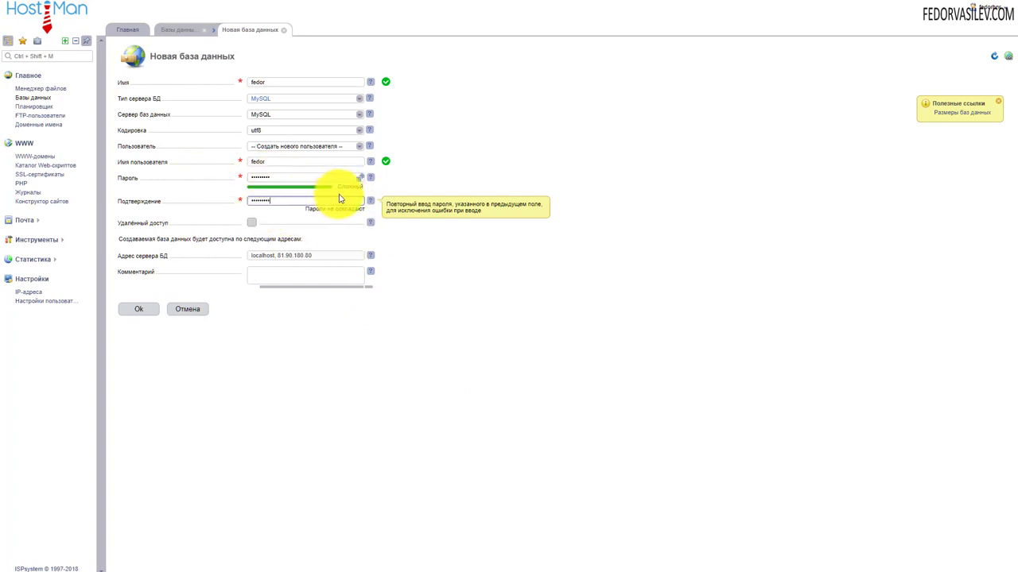
pyautogui.click(489, 177)
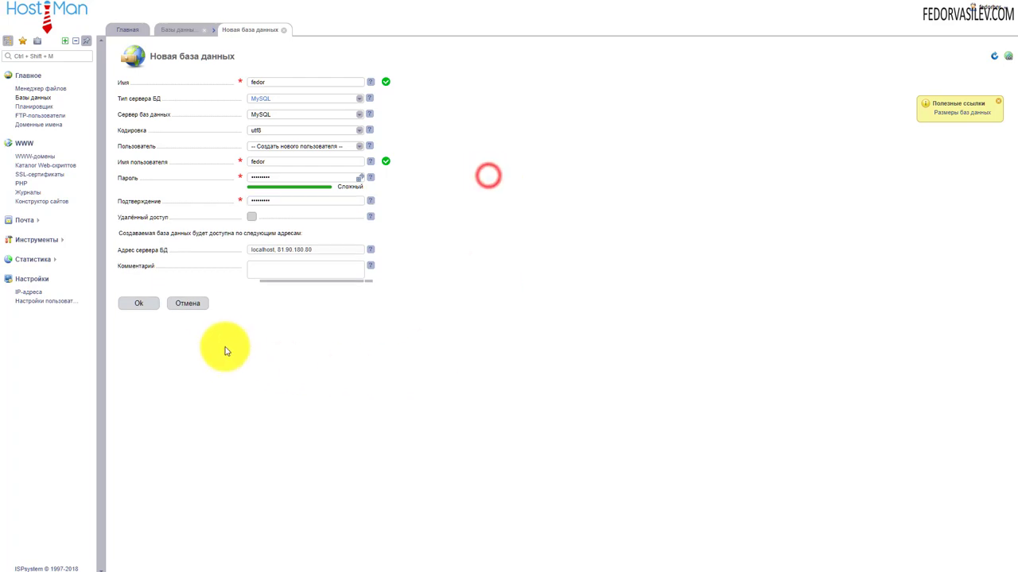
# Save the new database and select fedor in the databases list
pyautogui.click(141, 305)
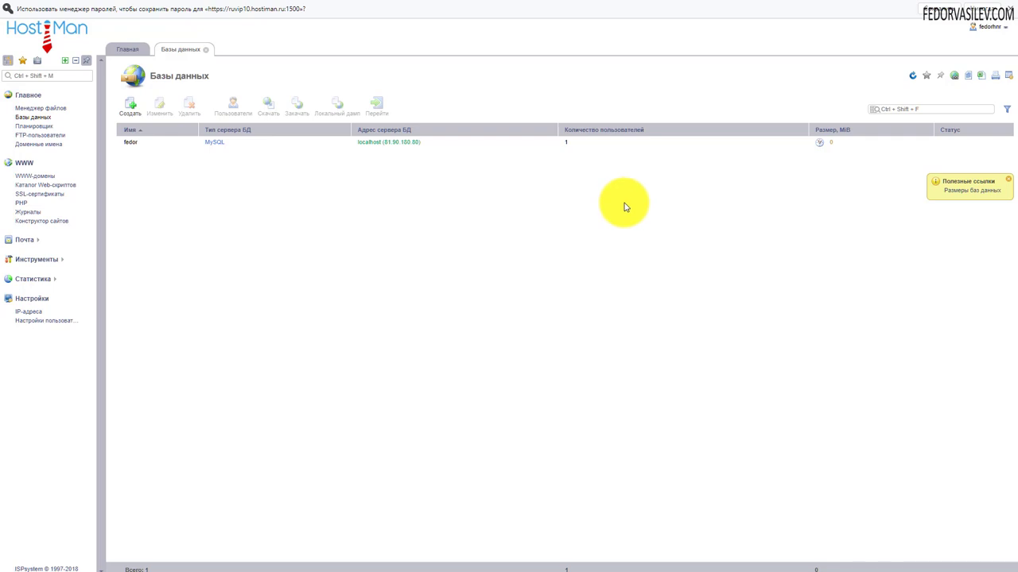
pyautogui.click(979, 28)
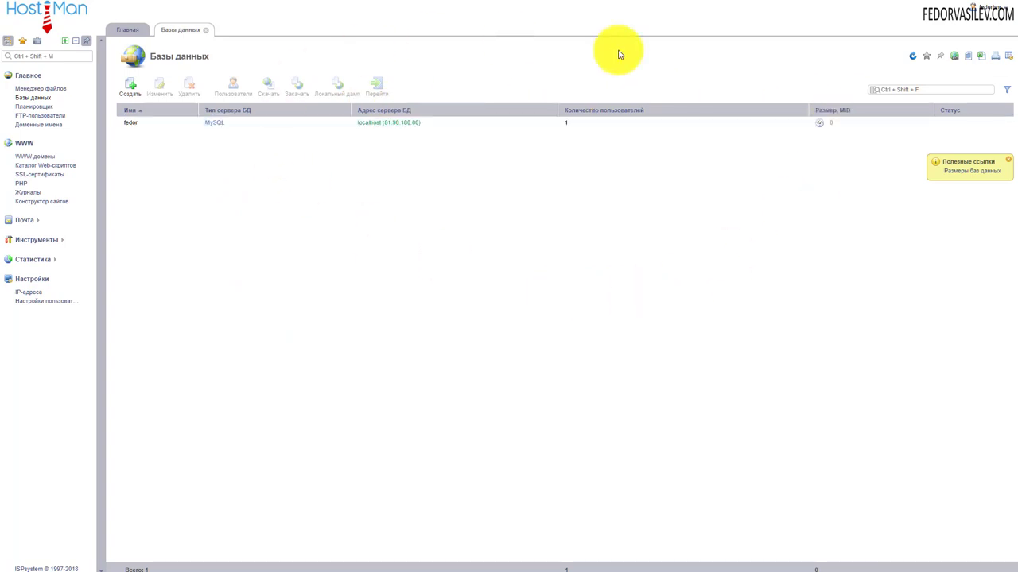
pyautogui.click(699, 123)
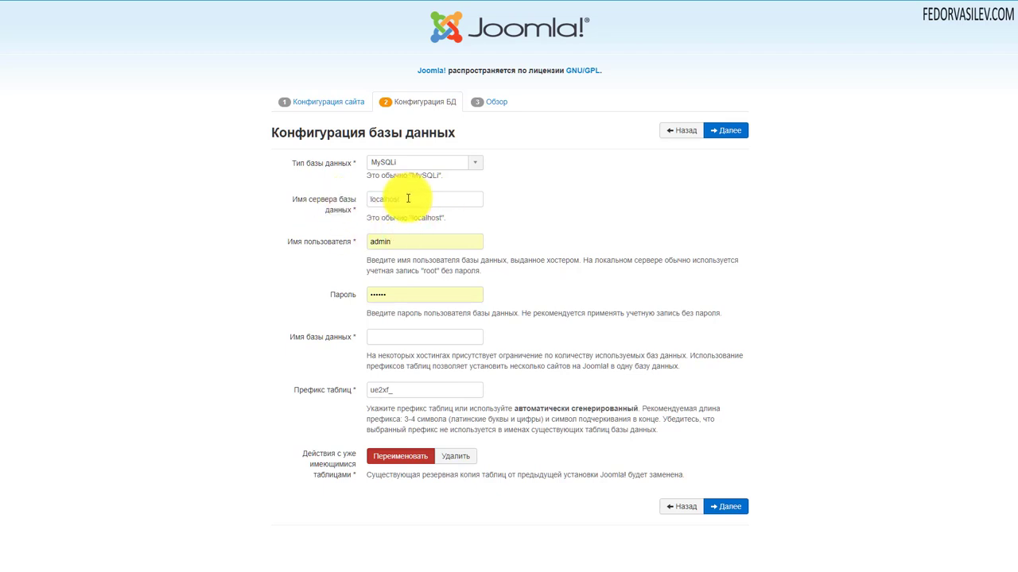
# Enter the database user fedor and paste its password copied from the notes
pyautogui.click(397, 237)
pyautogui.write('ay')
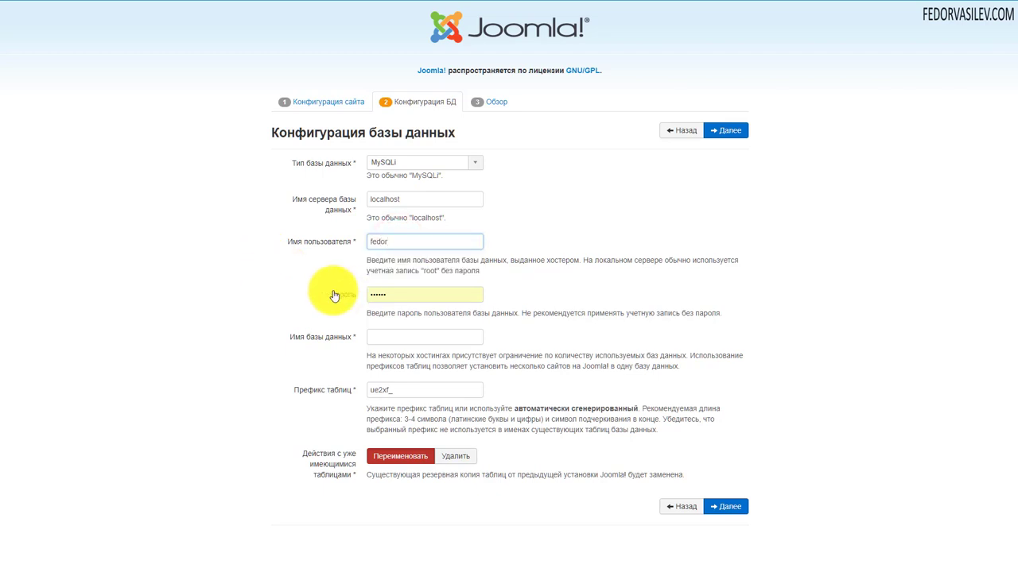
pyautogui.hotkey('alt', 'Tab')
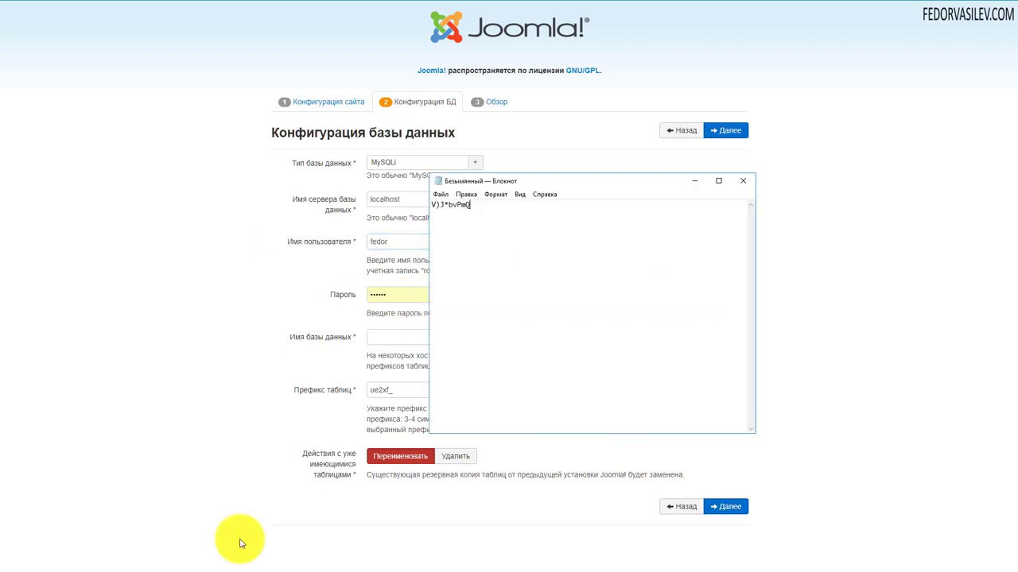
pyautogui.moveTo(475, 208); pyautogui.dragTo(439, 209)
pyautogui.rightClick(440, 208)
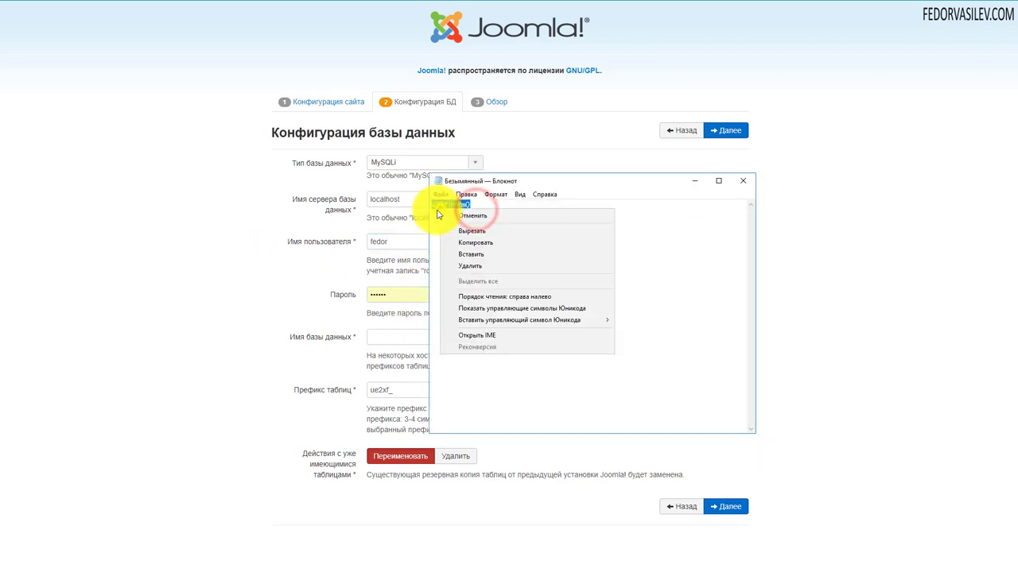
pyautogui.click(479, 238)
pyautogui.click(696, 182)
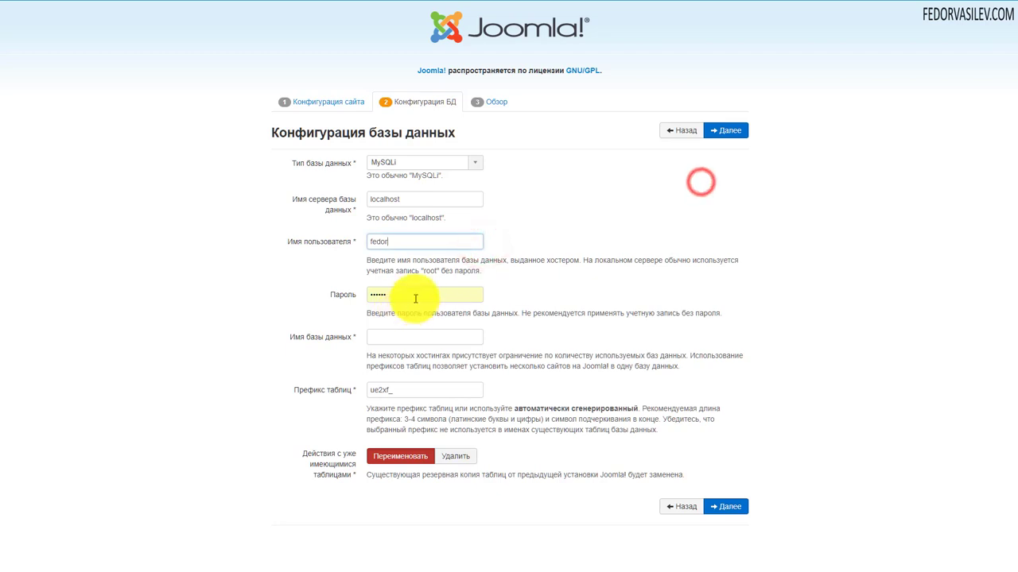
pyautogui.doubleClick(413, 295)
pyautogui.hotkey('ctrl', 'v')
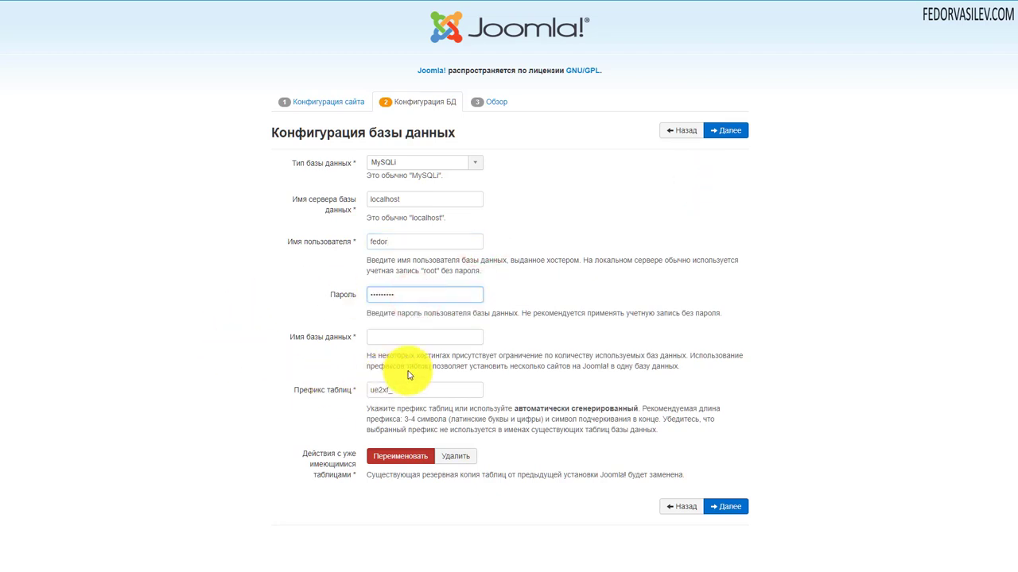
# Set the database name to 'fedor' and continue to the Overview step
pyautogui.click(395, 341)
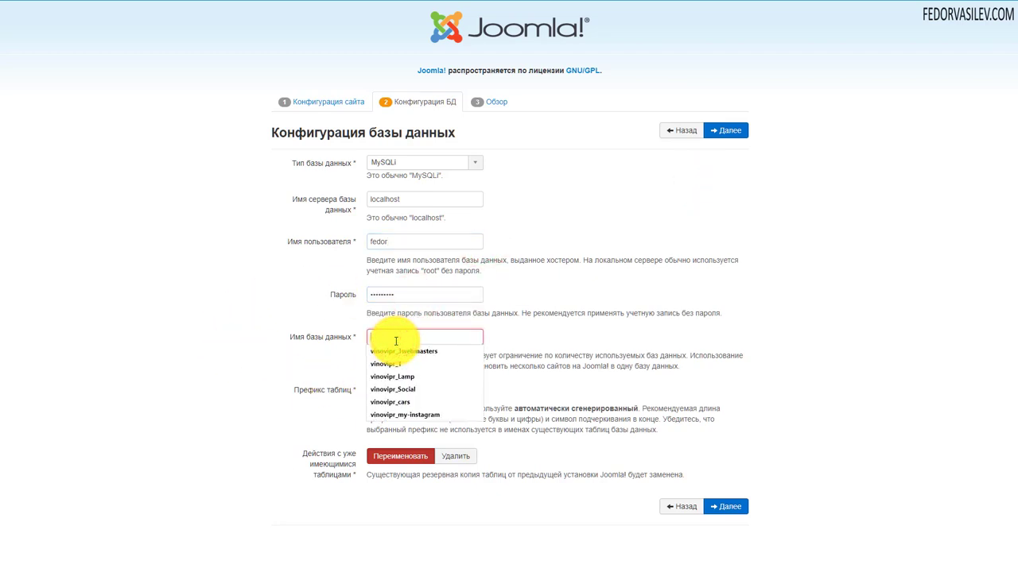
pyautogui.write('fedor')
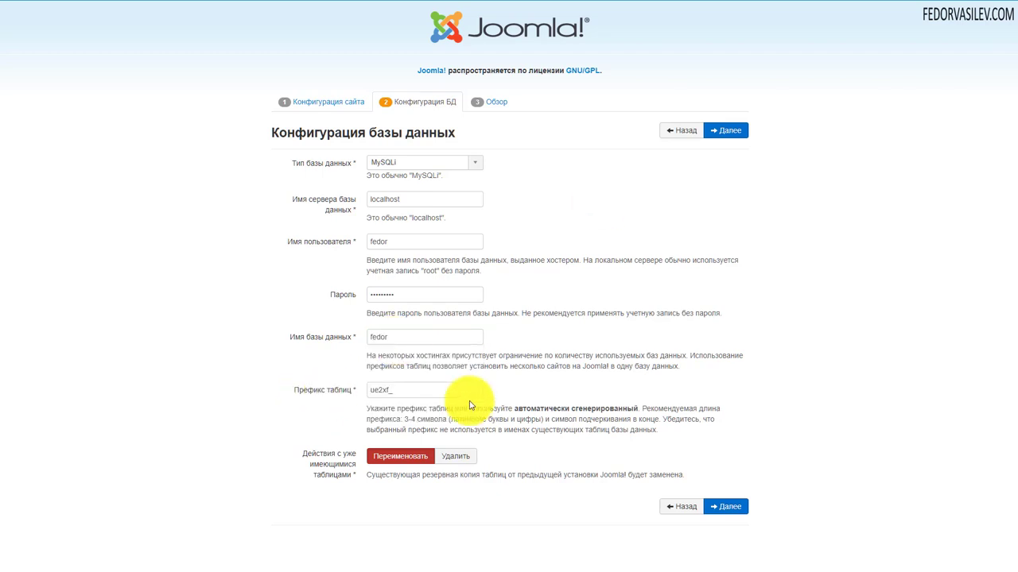
pyautogui.click(723, 130)
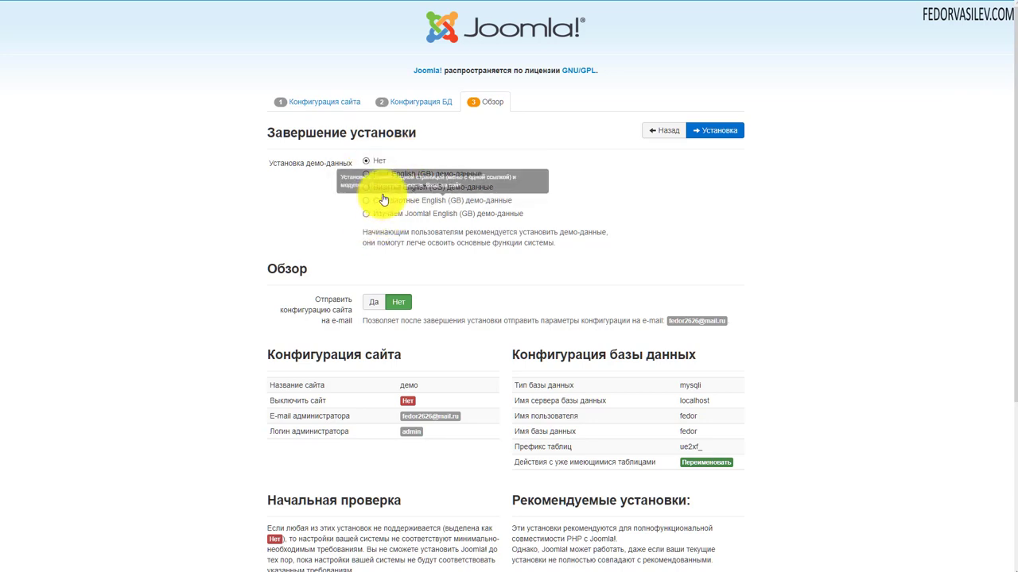
# Review the pre-install checks and install Joomla with demo data left at Нет
pyautogui.scroll(-1, 566, 159)
pyautogui.scroll(-2, 566, 153)
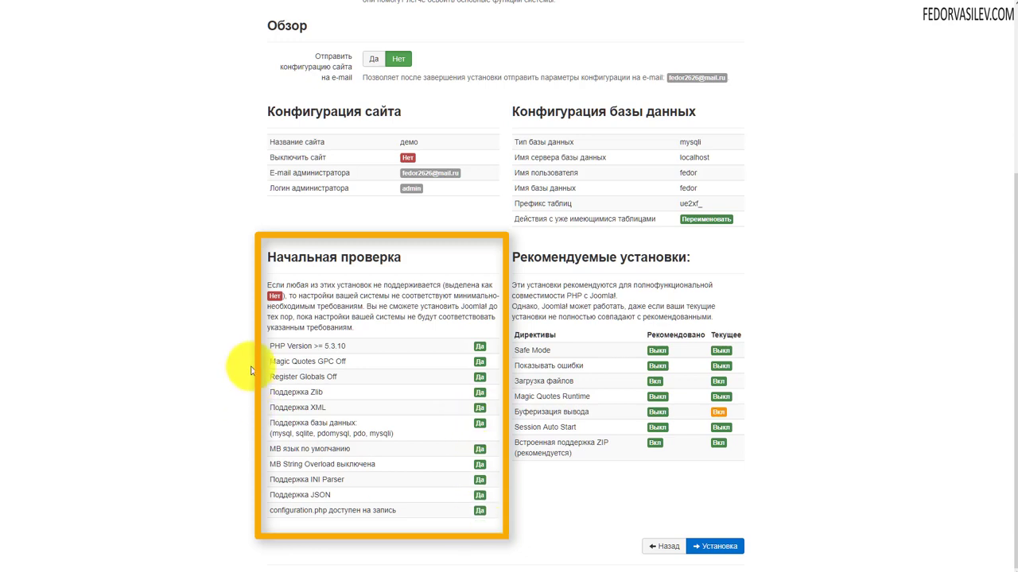
pyautogui.moveTo(273, 346); pyautogui.dragTo(370, 483)
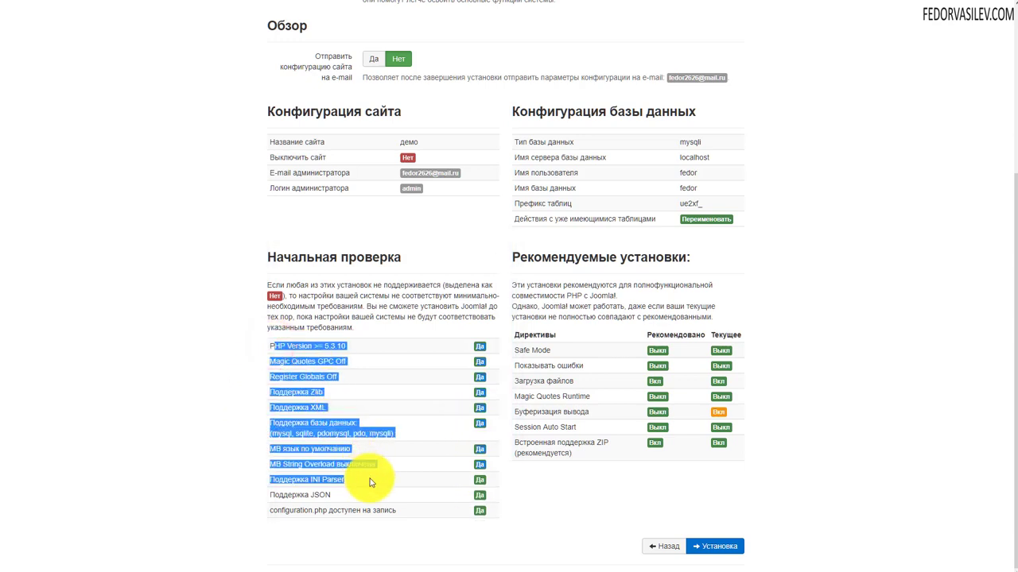
pyautogui.click(401, 384)
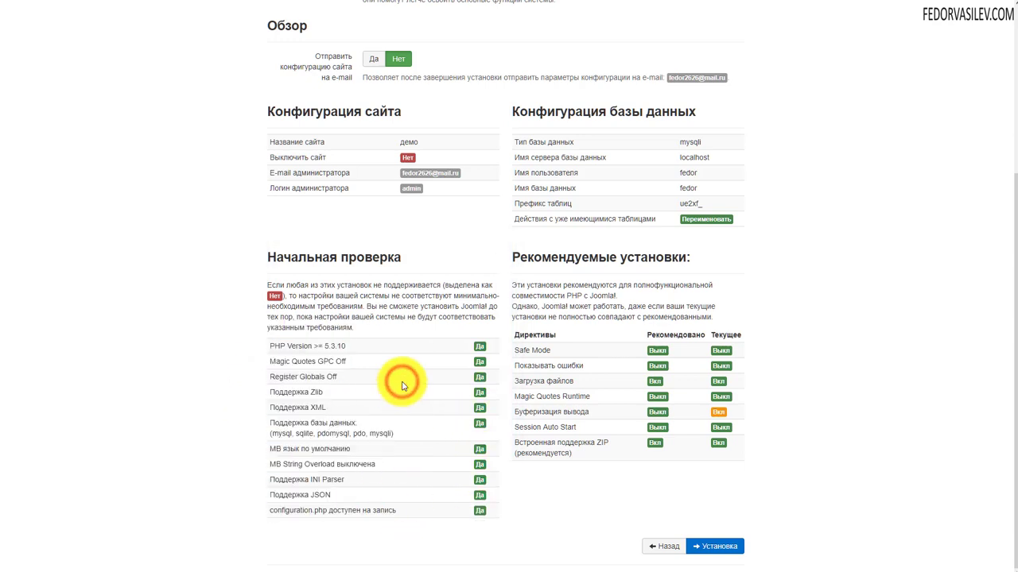
pyautogui.scroll(3, 402, 386)
pyautogui.scroll(-3, 341, 215)
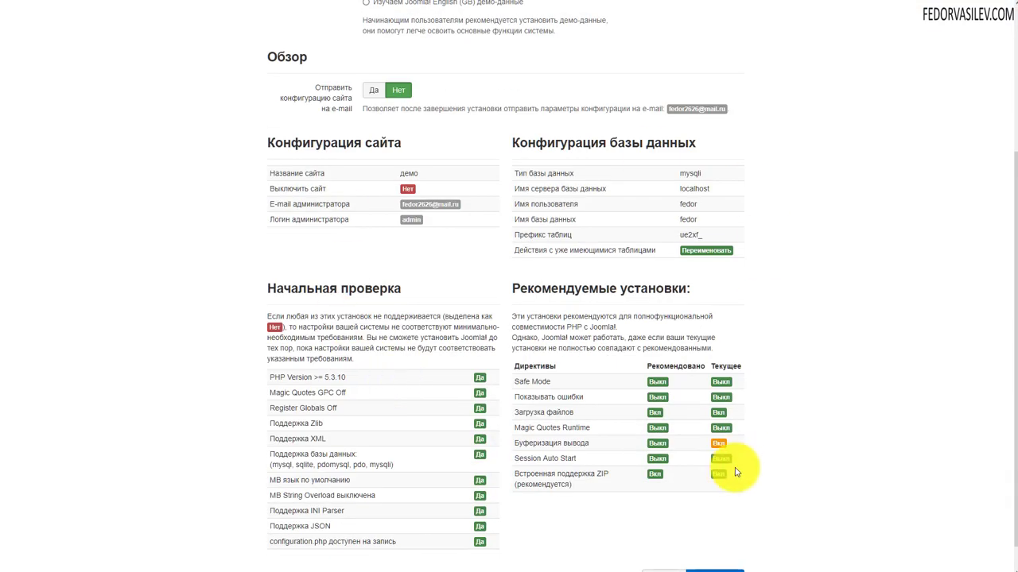
pyautogui.scroll(1, 437, 273)
pyautogui.scroll(-1, 431, 266)
pyautogui.scroll(3, 397, 268)
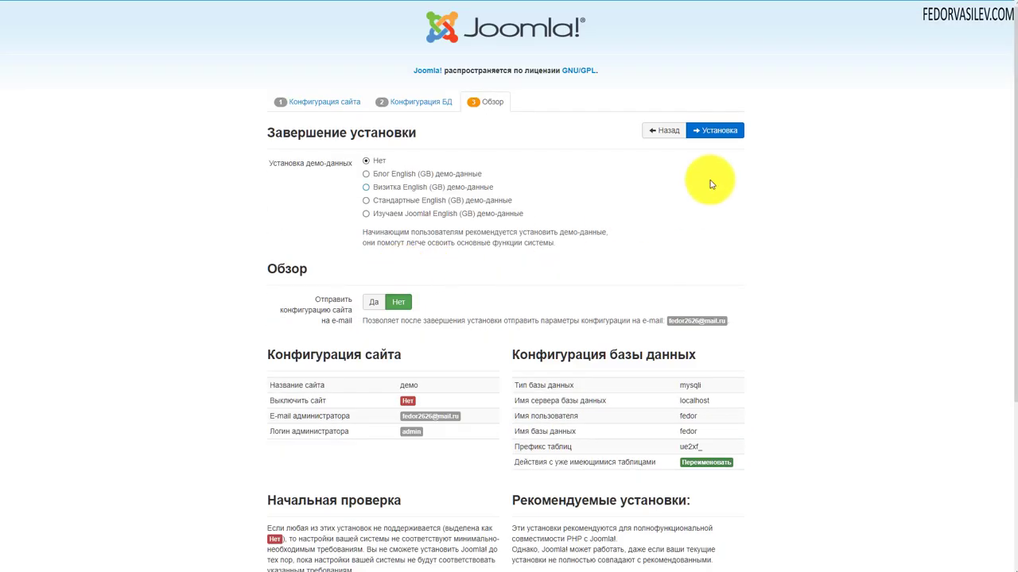
pyautogui.click(704, 131)
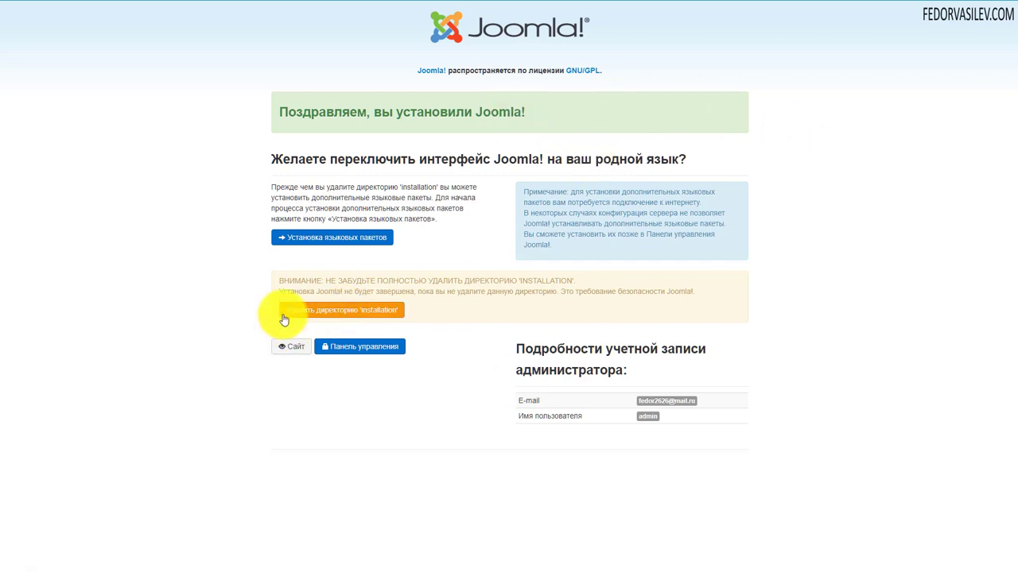
# Tick the Russian ru-RU language pack in the list and install it
pyautogui.click(303, 241)
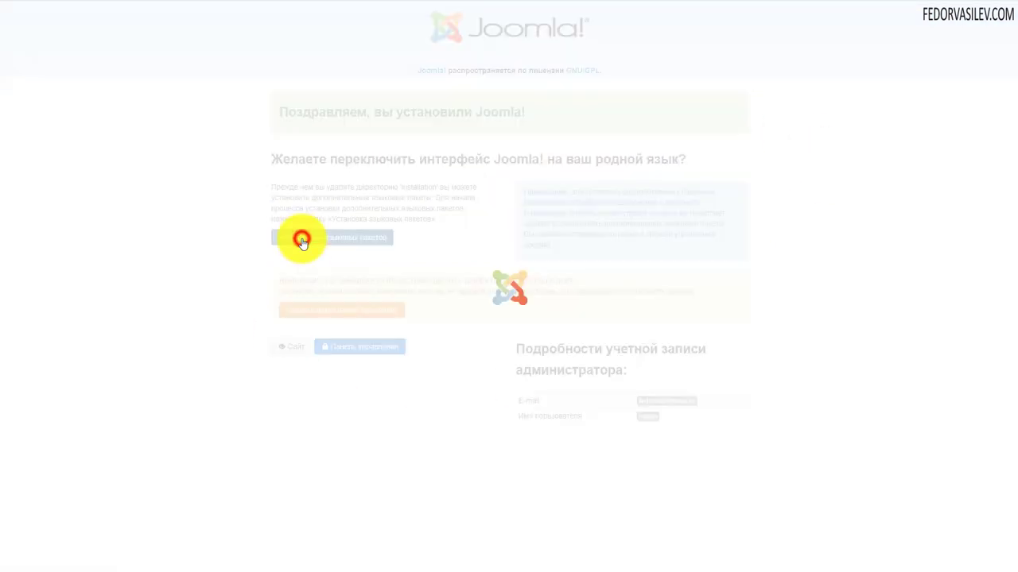
pyautogui.scroll(-12, 467, 223)
pyautogui.scroll(-2, 468, 207)
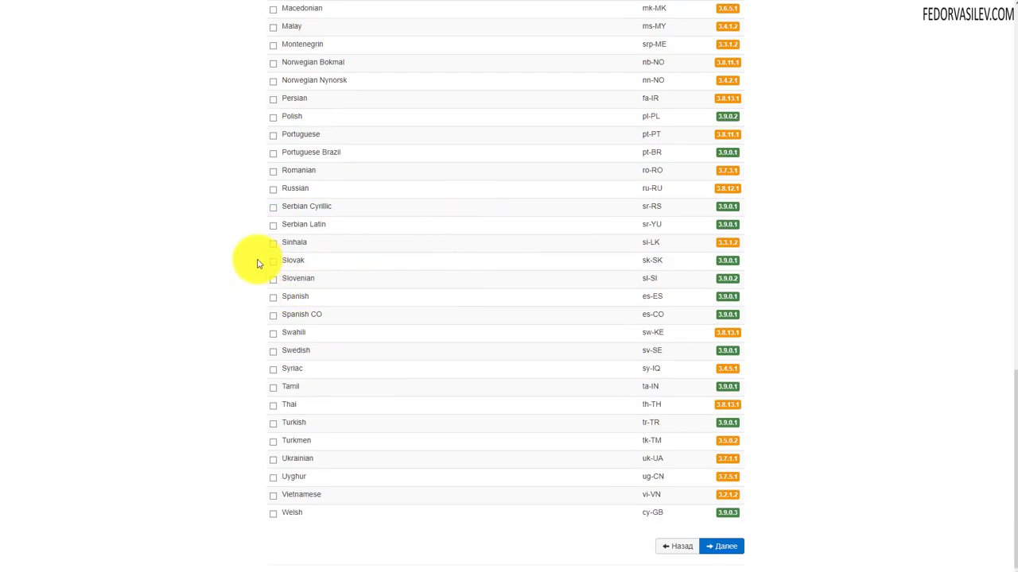
pyautogui.click(271, 189)
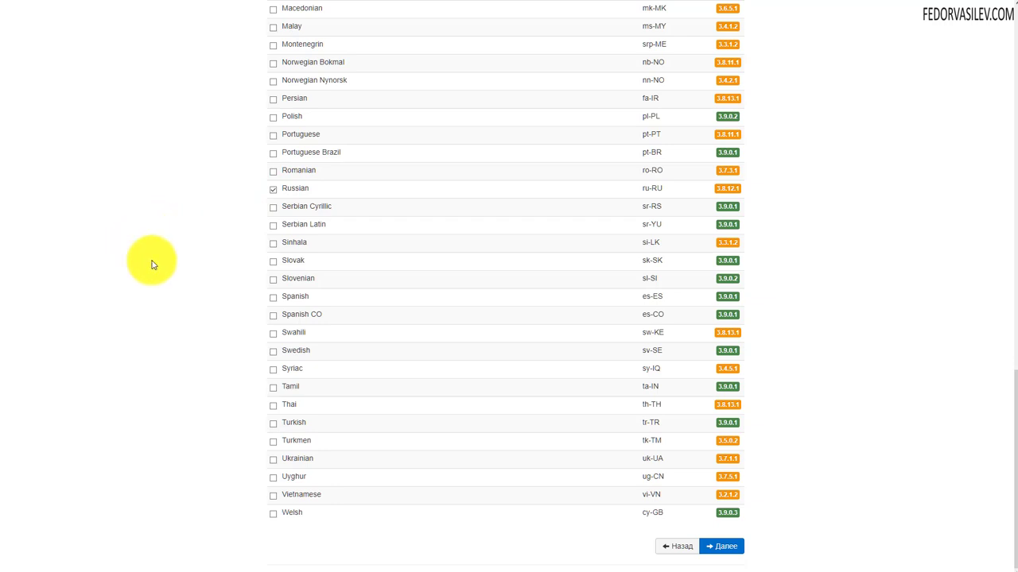
pyautogui.scroll(7, 389, 326)
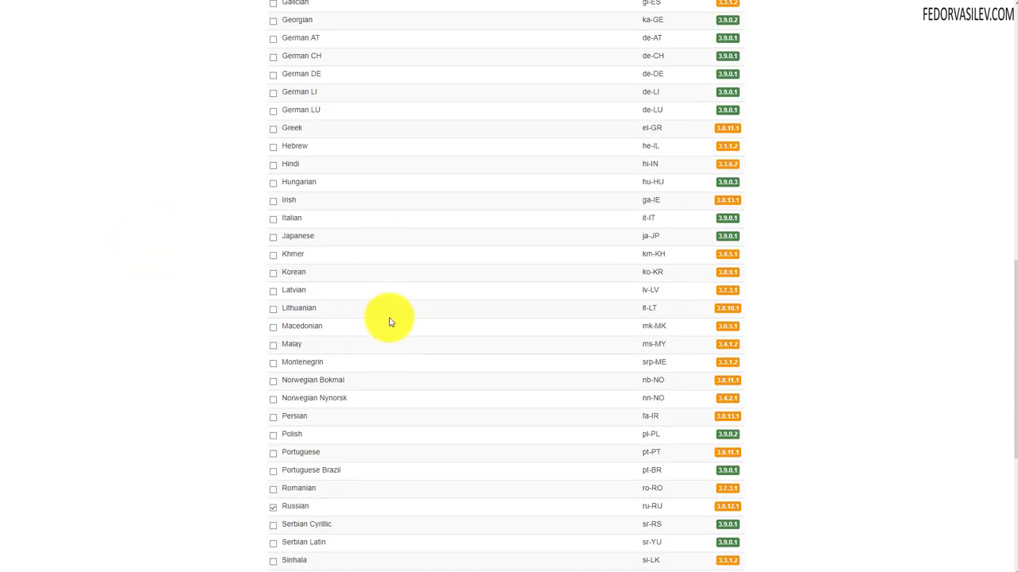
pyautogui.scroll(-7, 393, 314)
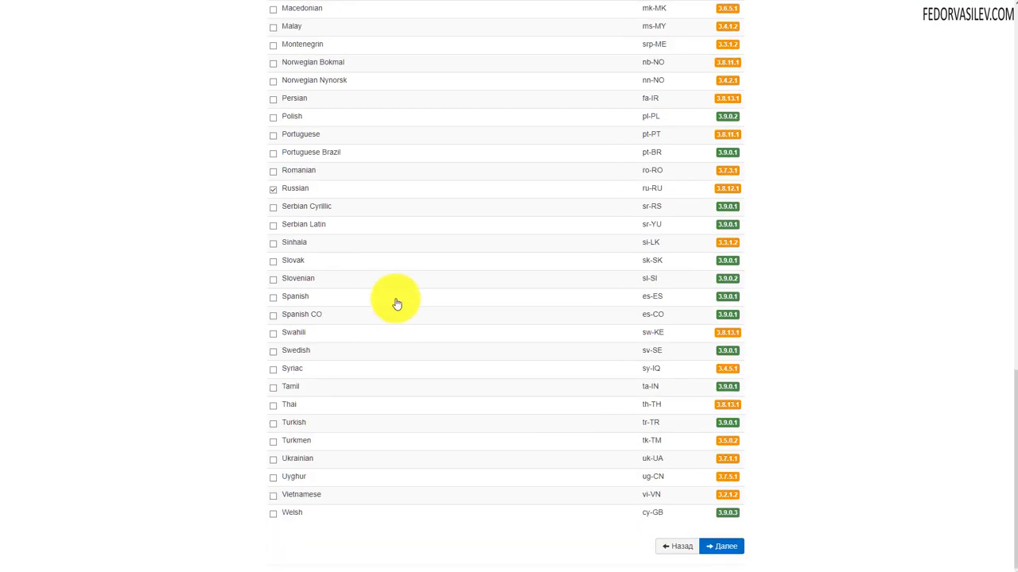
pyautogui.click(721, 546)
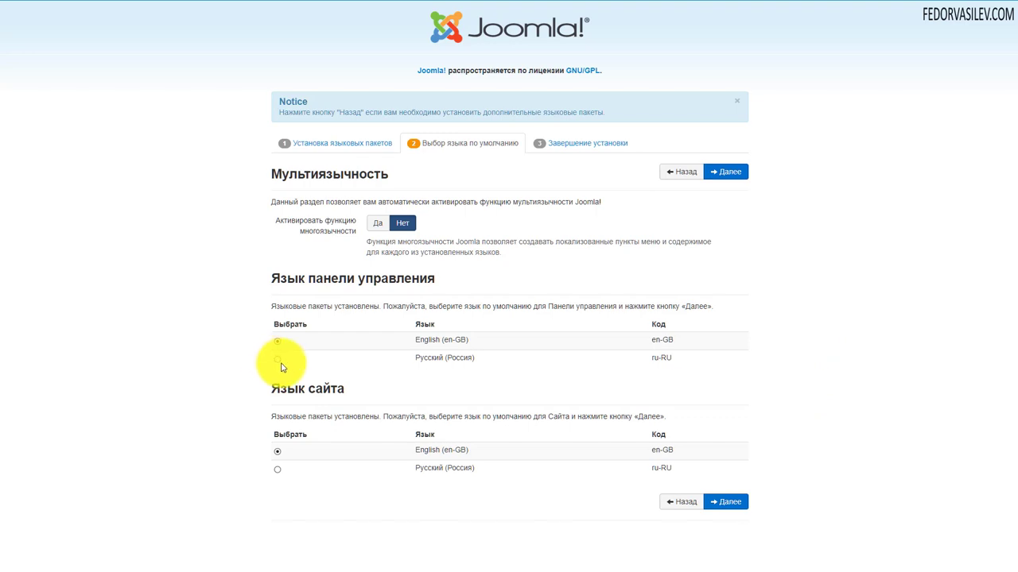
# Set Русский (Россия) as default for both Язык панели управления and Язык сайта, then confirm
pyautogui.click(278, 363)
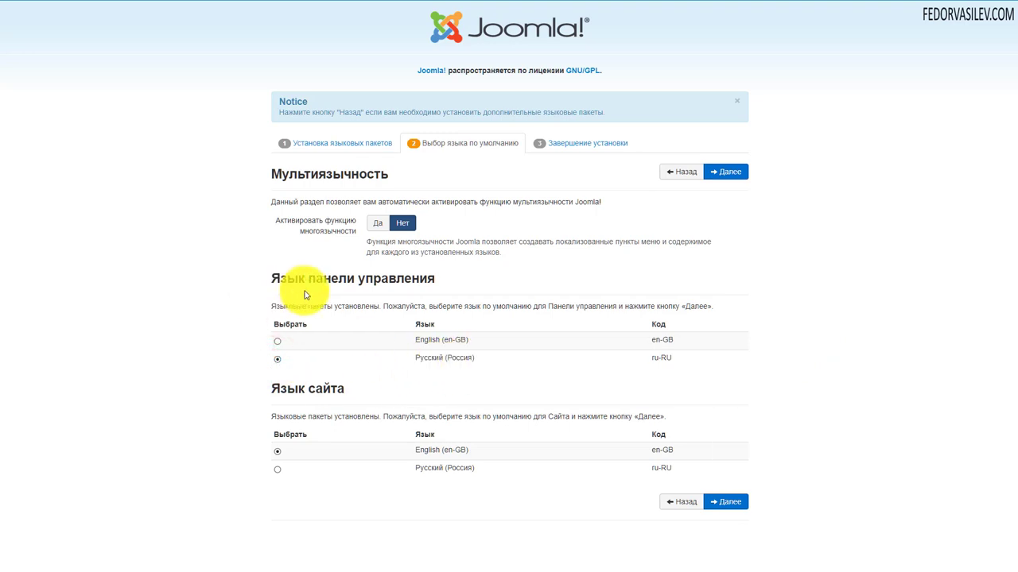
pyautogui.click(277, 470)
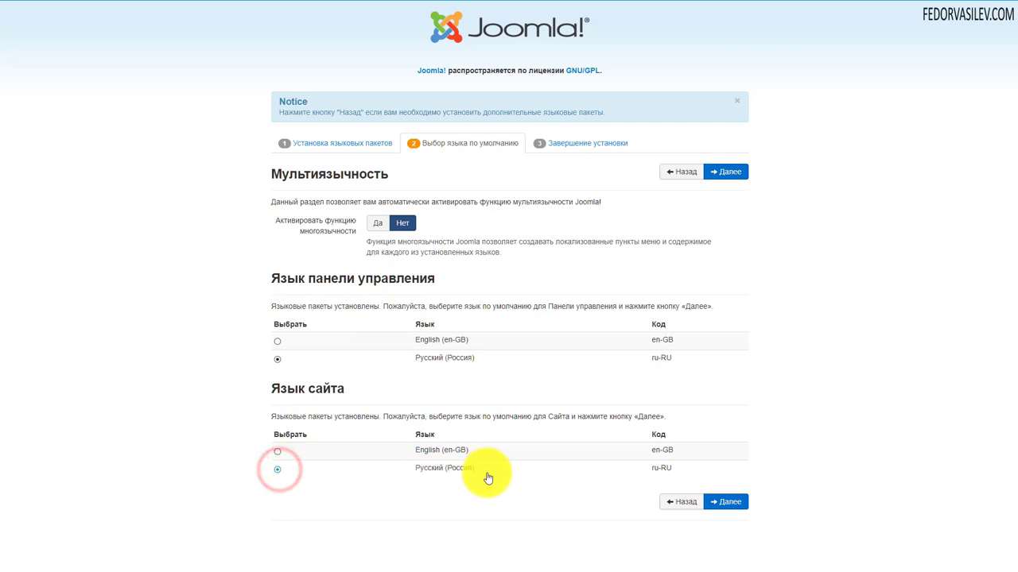
pyautogui.click(730, 180)
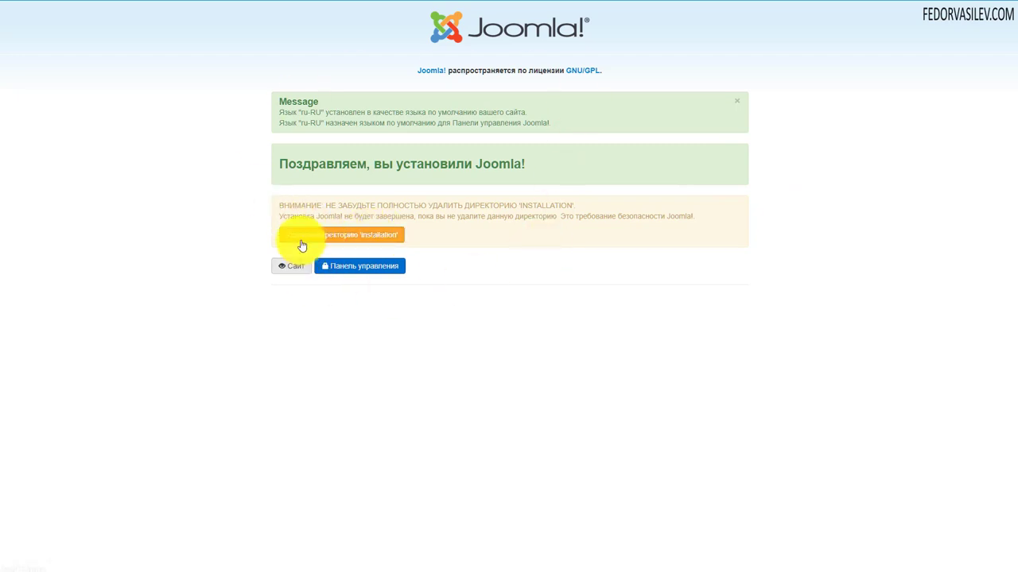
# Delete the 'installation' directory and go to the Joomla administrator control panel login
pyautogui.click(384, 237)
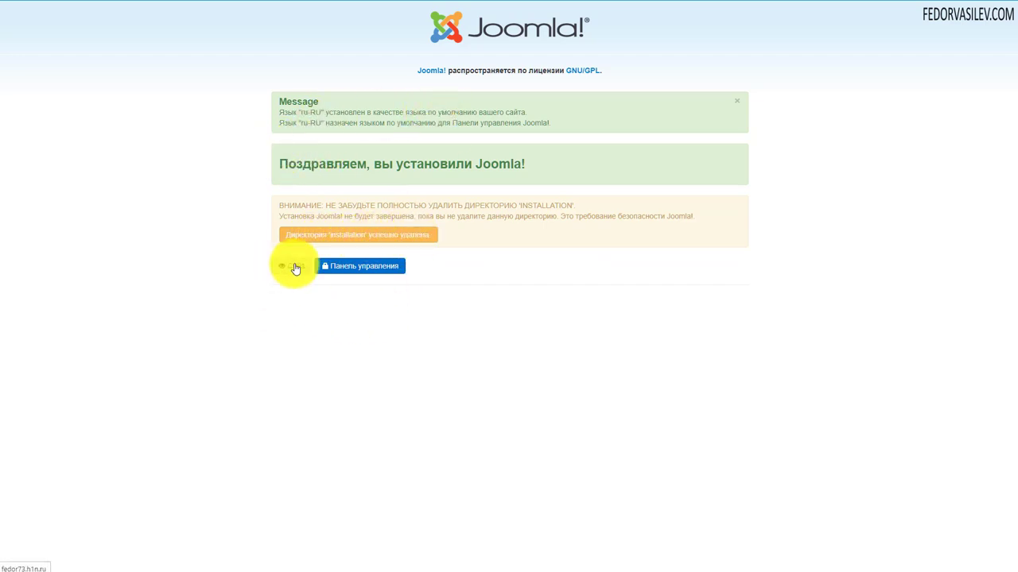
pyautogui.click(341, 272)
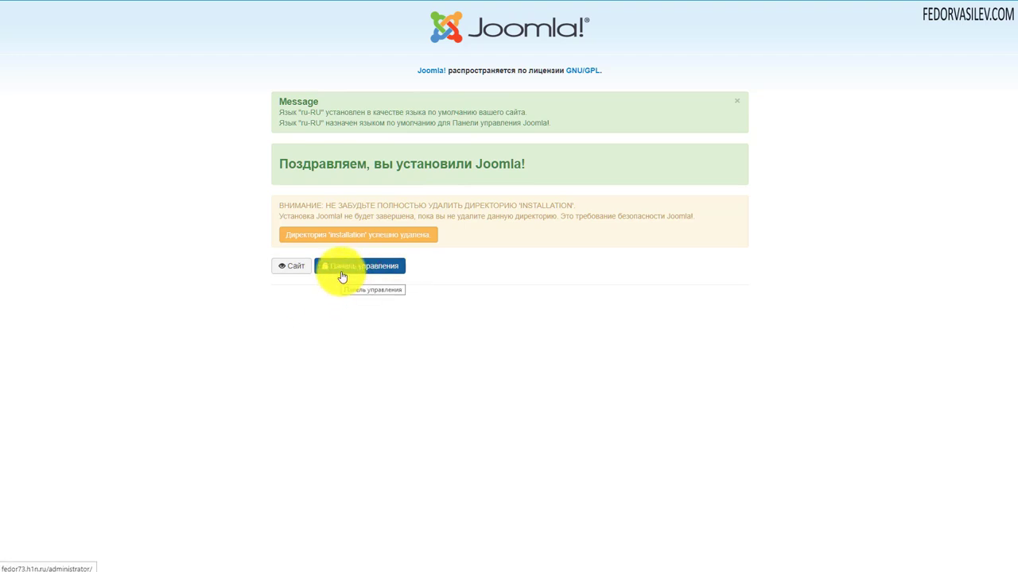
pyautogui.click(344, 269)
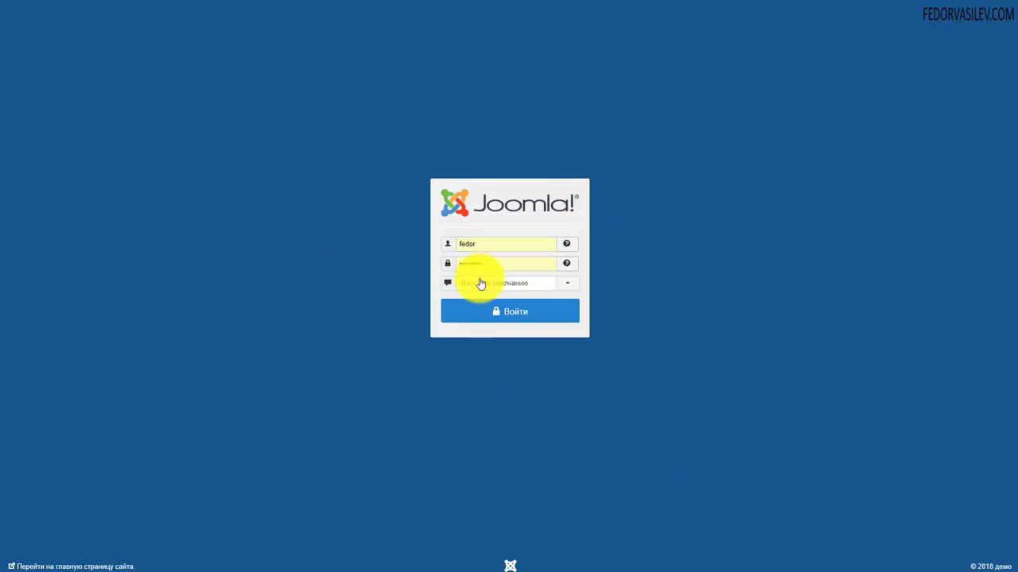
# Log in to the Joomla admin panel using the browser's saved administrator username and password
pyautogui.click(473, 251)
pyautogui.click(478, 271)
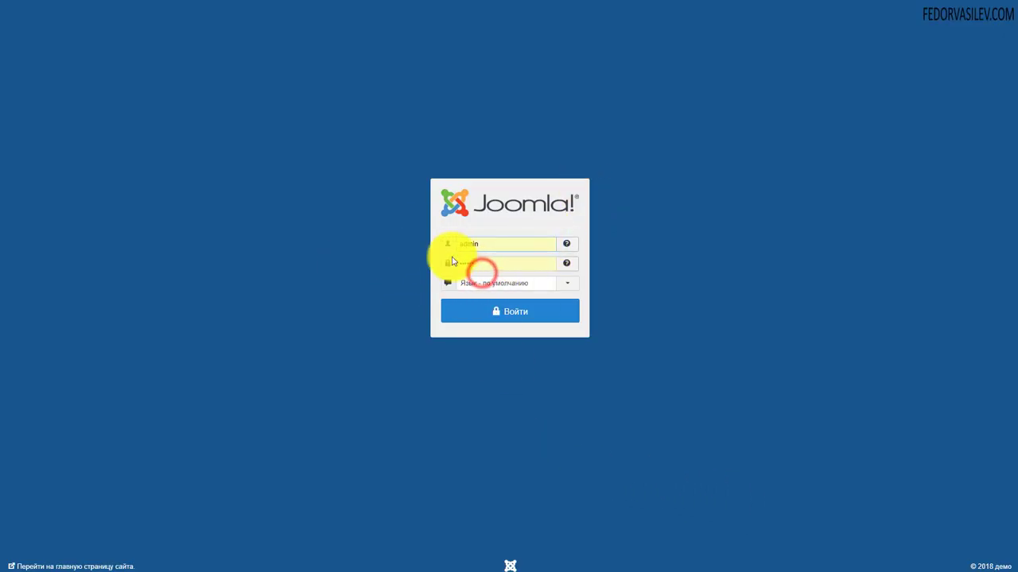
pyautogui.click(487, 263)
pyautogui.press('Escape')
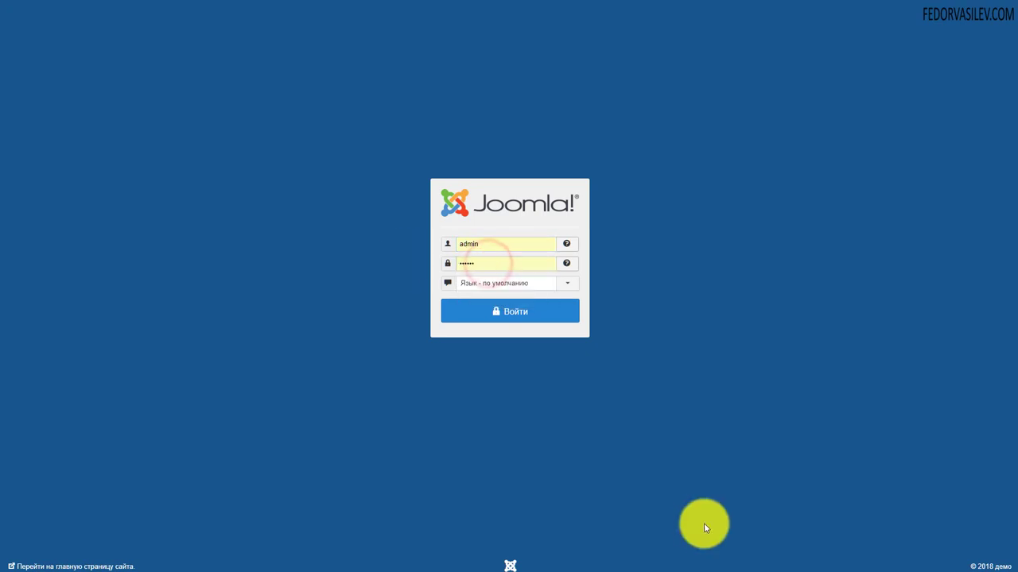
pyautogui.click(495, 312)
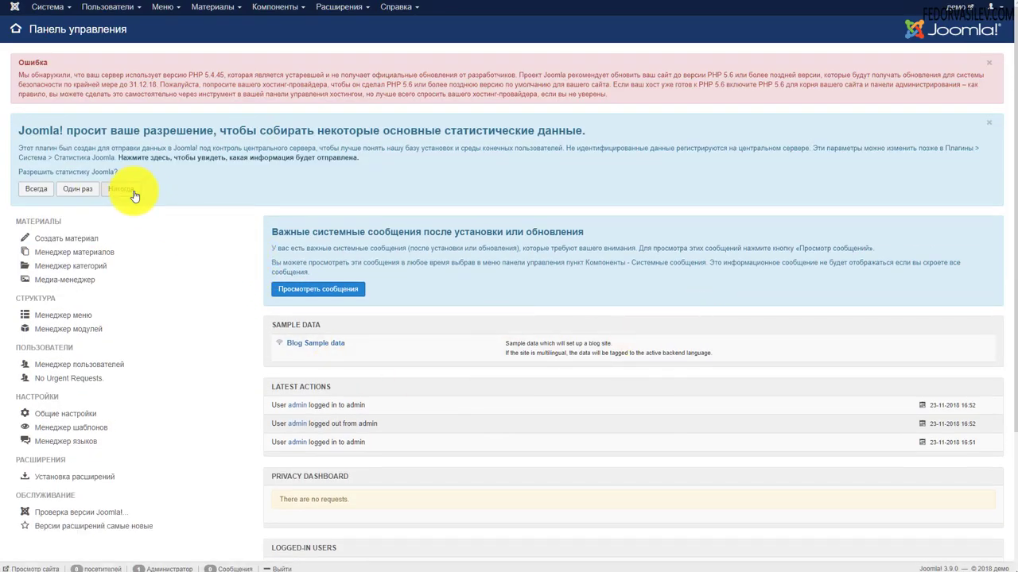
# Decline statistics with Никогда, preview the public site, then close it to return to admin
pyautogui.click(128, 190)
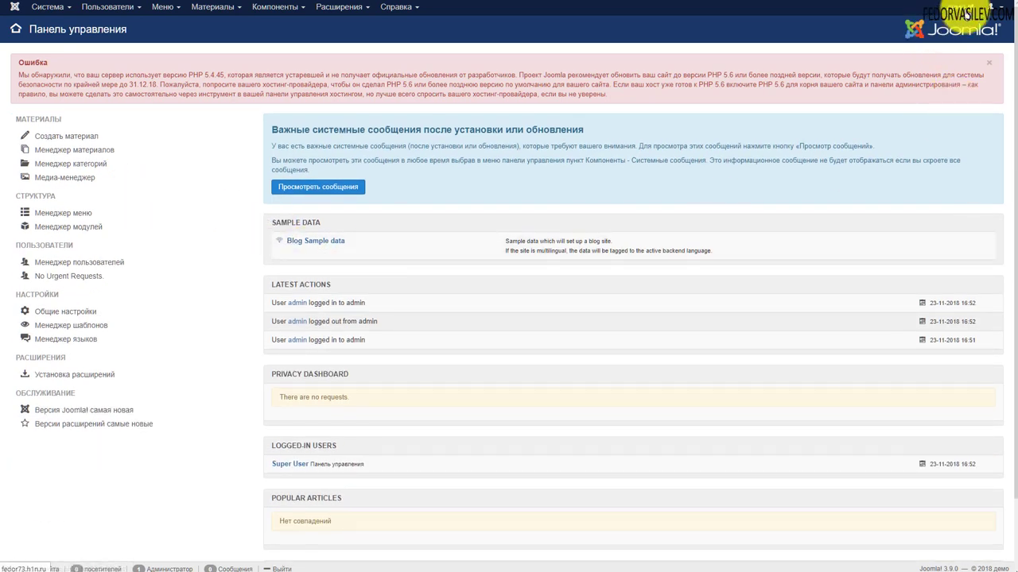
pyautogui.click(965, 13)
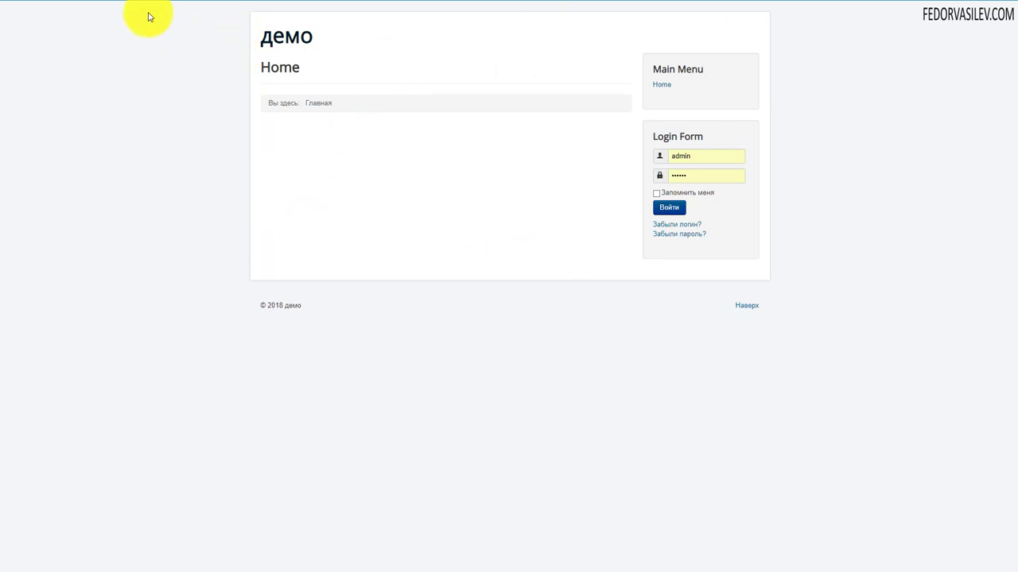
pyautogui.hotkey('ctrl', 'w')
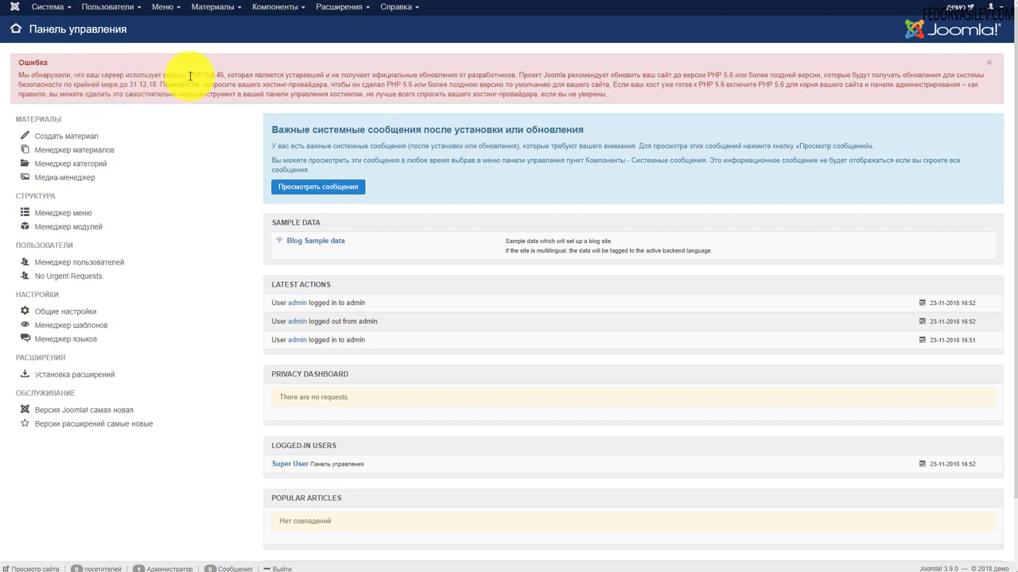
# Highlight the outdated PHP 5.4.45 version named in the red Joomla error
pyautogui.moveTo(226, 74); pyautogui.dragTo(226, 74)
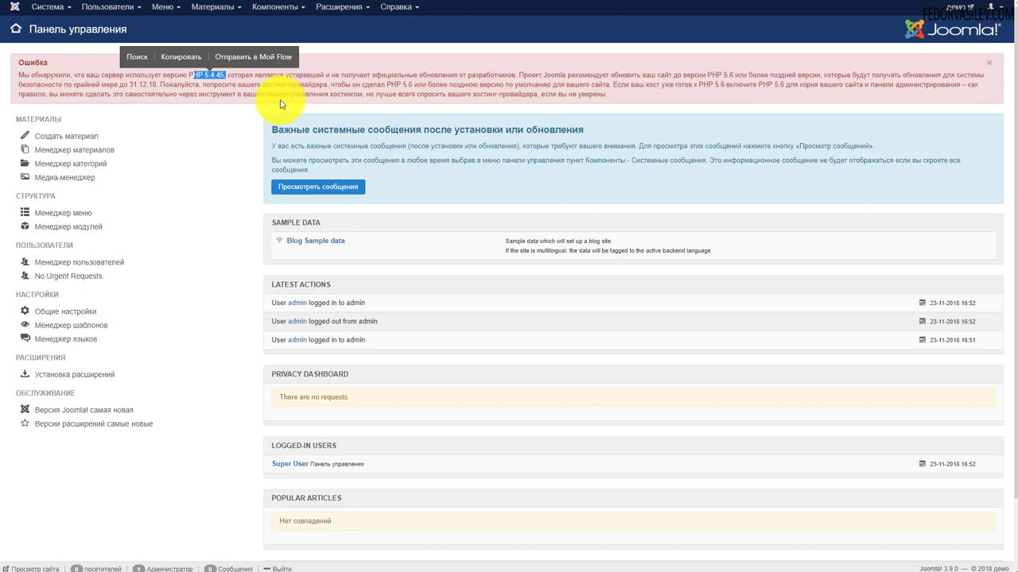
pyautogui.click(287, 92)
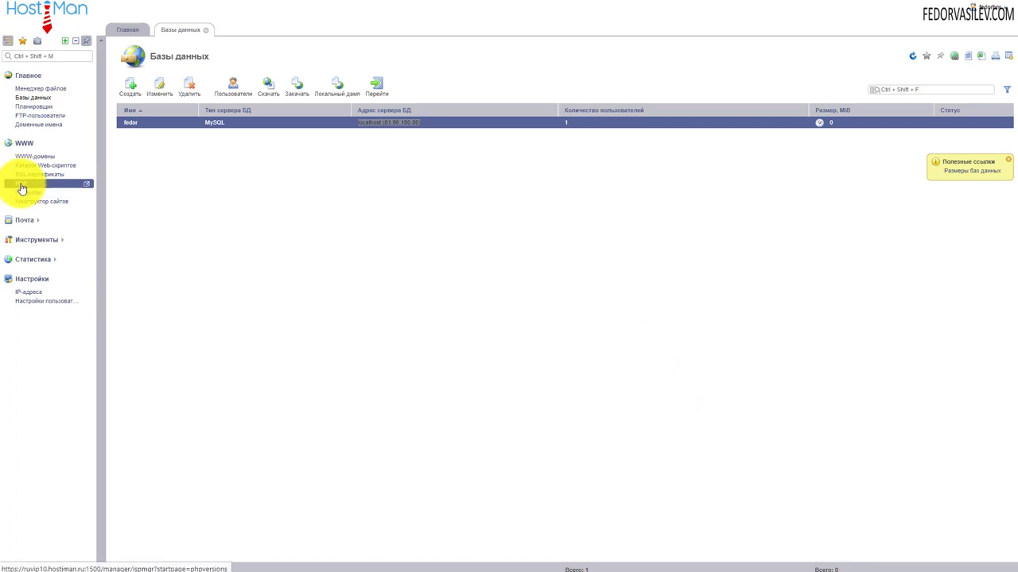
# Check the available PHP versions, then select the site's domain (PHP 5.4.45) in WWW-домены
pyautogui.click(21, 185)
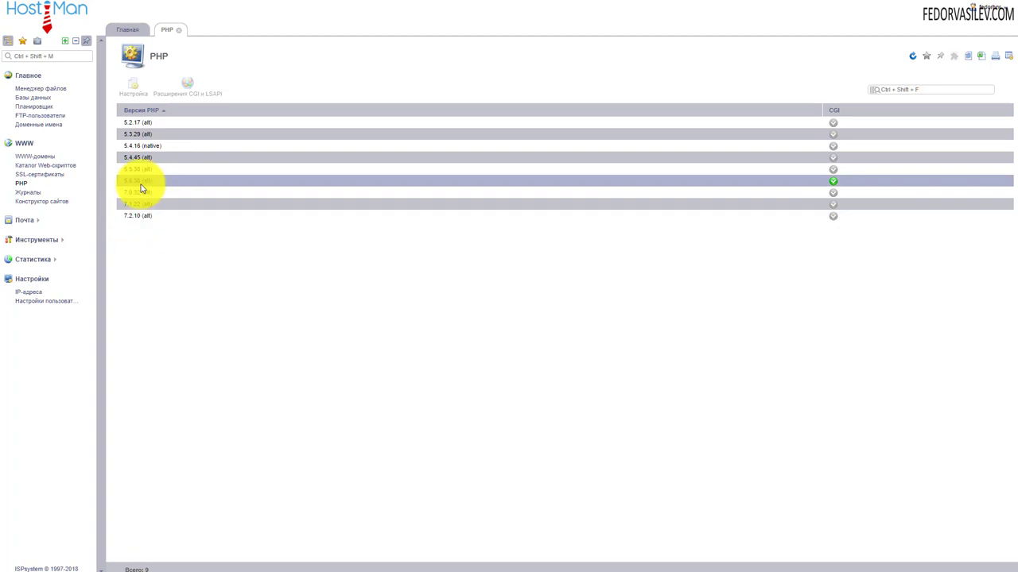
pyautogui.click(44, 159)
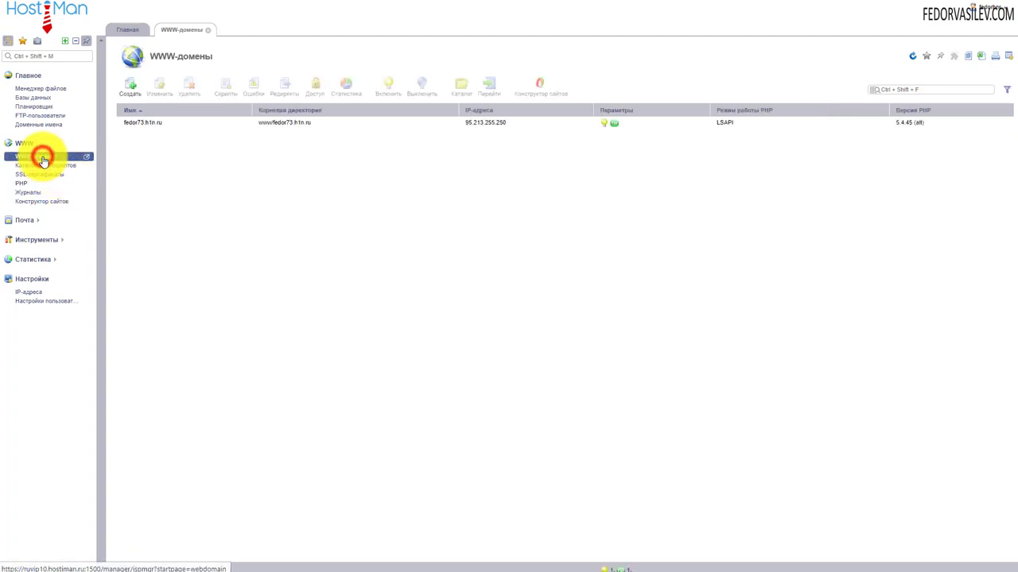
pyautogui.click(235, 124)
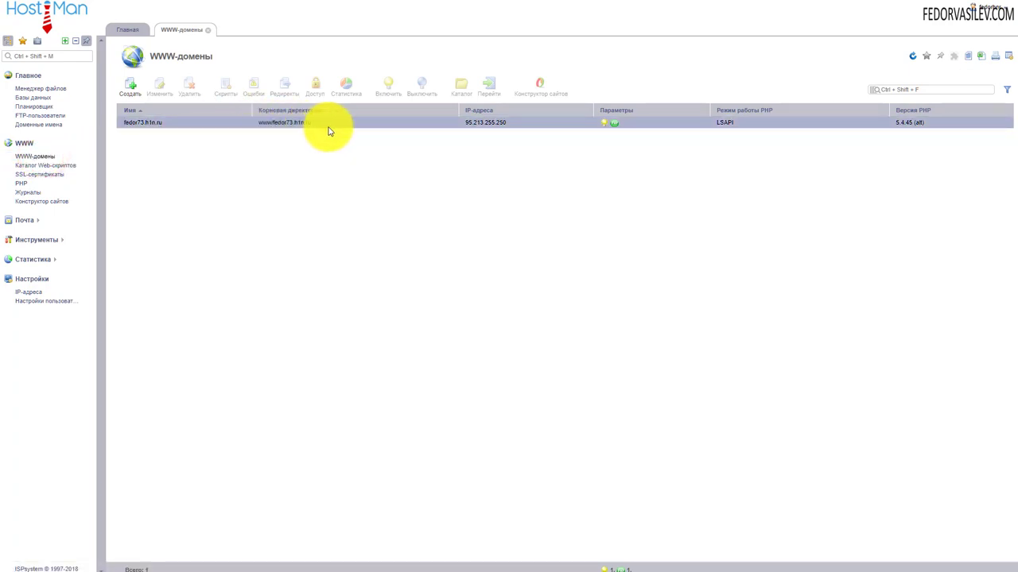
pyautogui.click(614, 129)
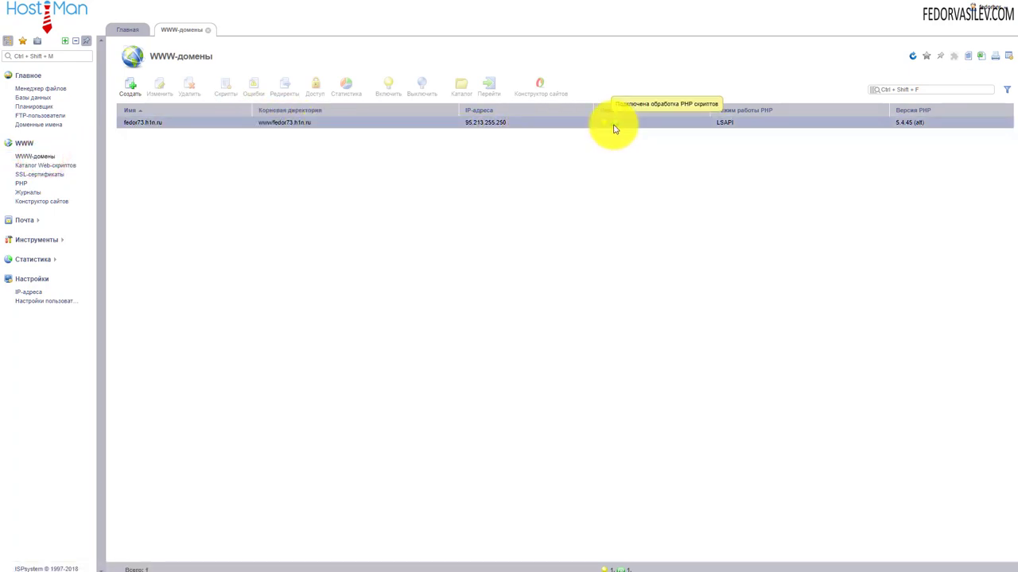
# Change the domain's Версия PHP LSAPI to 7.2.10 (alt) and save with Ok
pyautogui.doubleClick(613, 127)
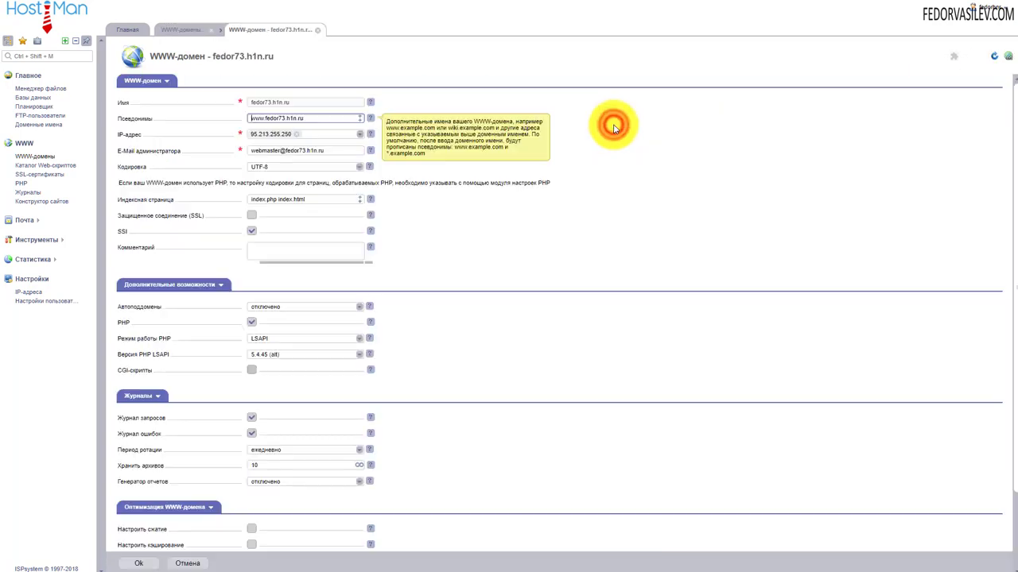
pyautogui.scroll(-1, 477, 215)
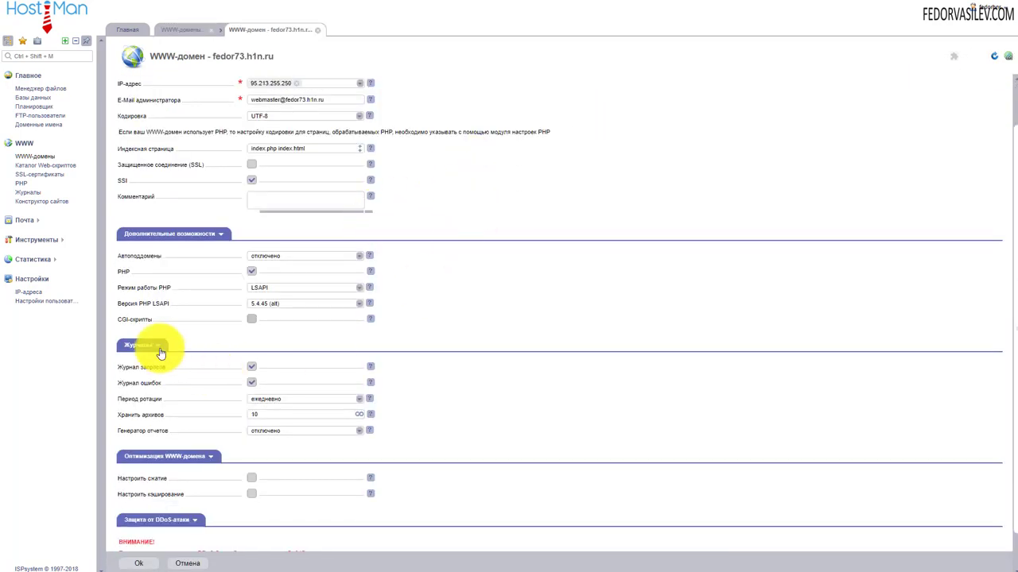
pyautogui.click(359, 306)
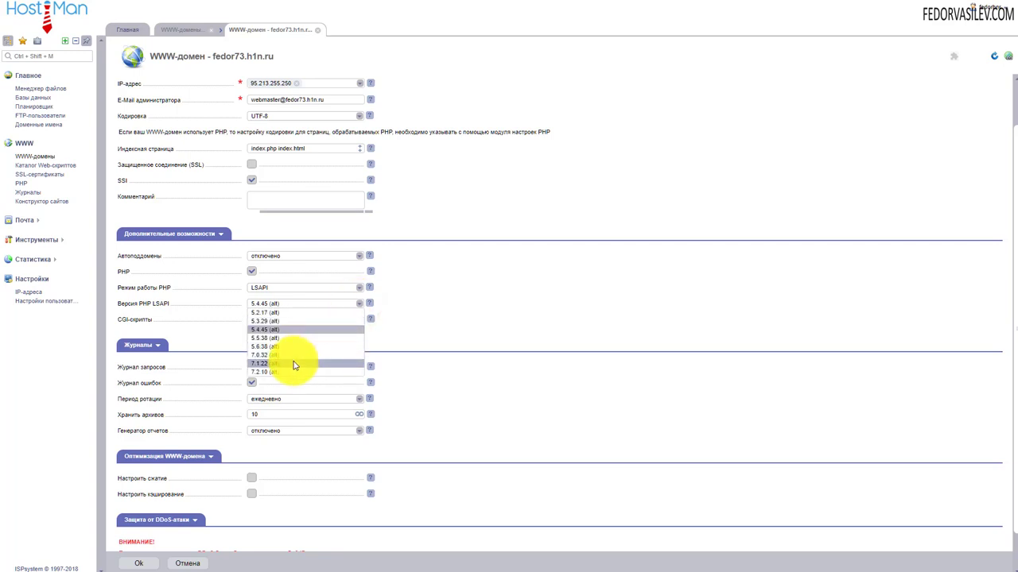
pyautogui.click(254, 375)
pyautogui.scroll(-1, 450, 388)
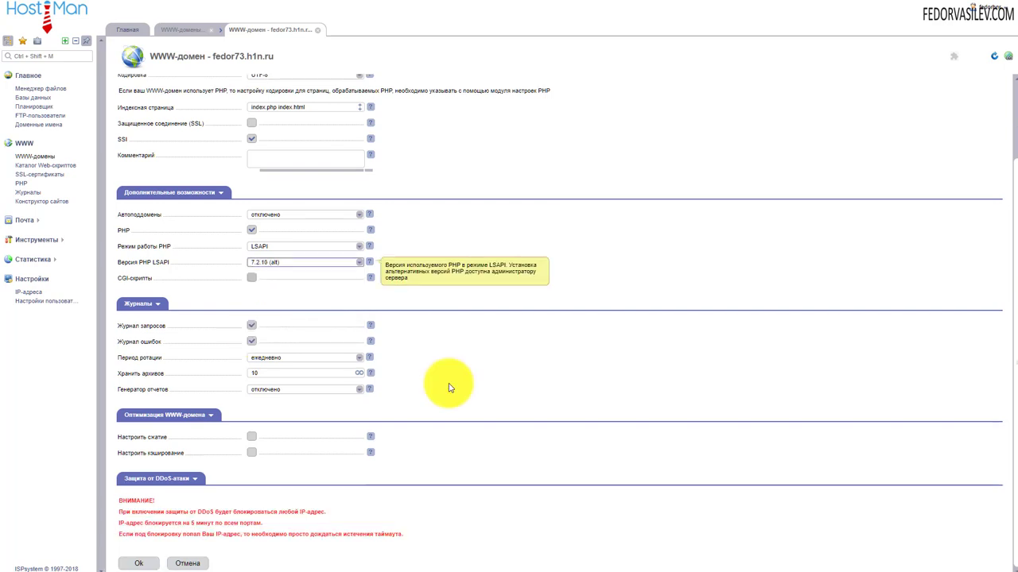
pyautogui.click(143, 564)
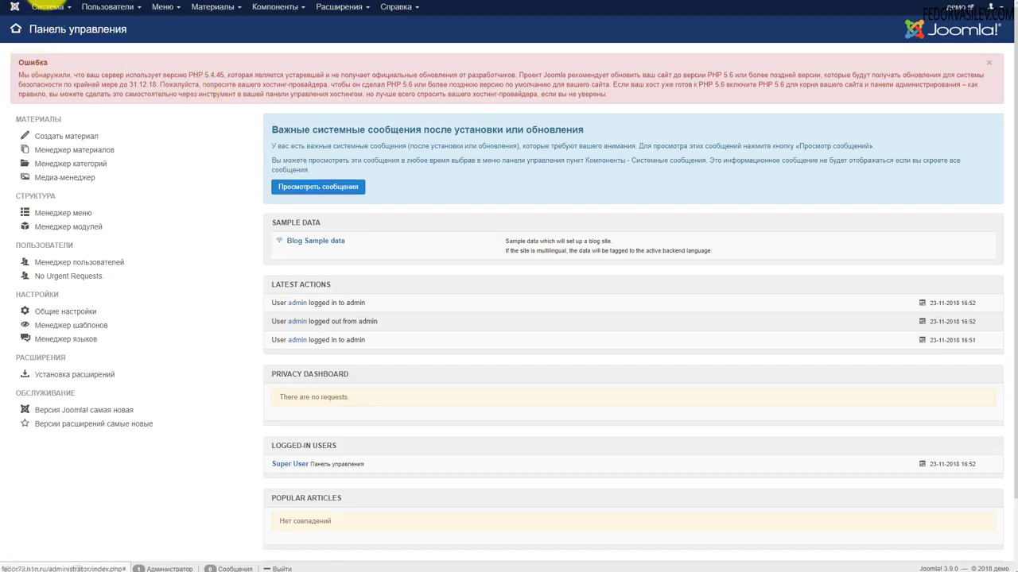
# Highlight the still-present PHP version warning in the Joomla admin panel
pyautogui.moveTo(38, 77); pyautogui.dragTo(336, 101)
pyautogui.click(335, 98)
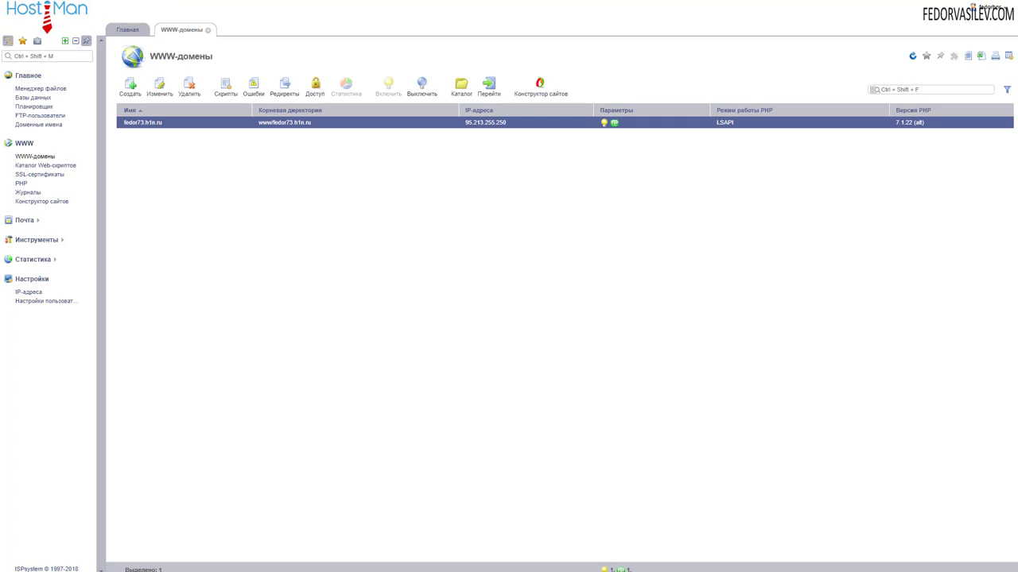
# Check that the domain's PHP LSAPI version is set to 7.1.22, leaving it unchanged
pyautogui.doubleClick(615, 125)
pyautogui.scroll(-1, 397, 274)
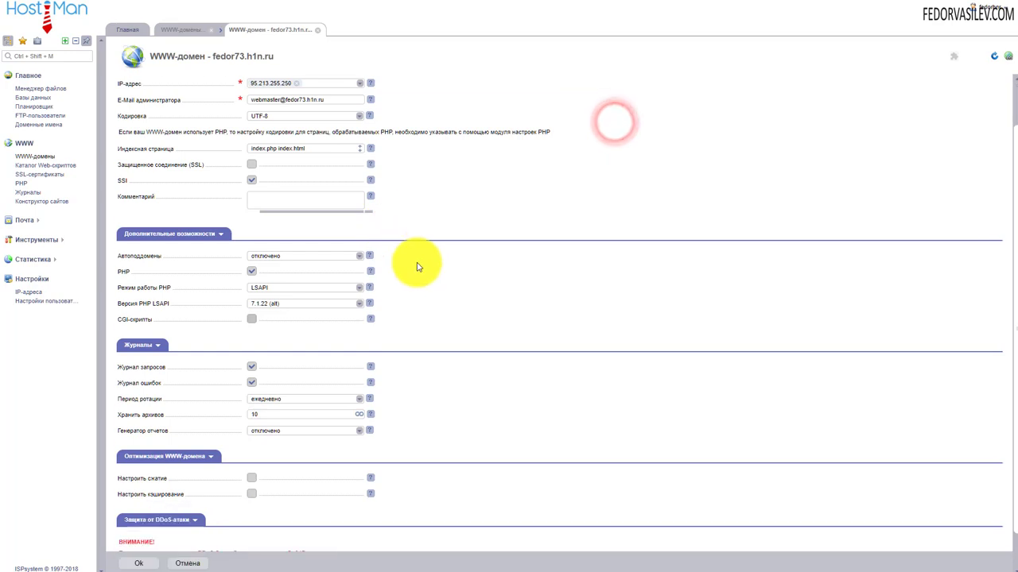
pyautogui.click(307, 303)
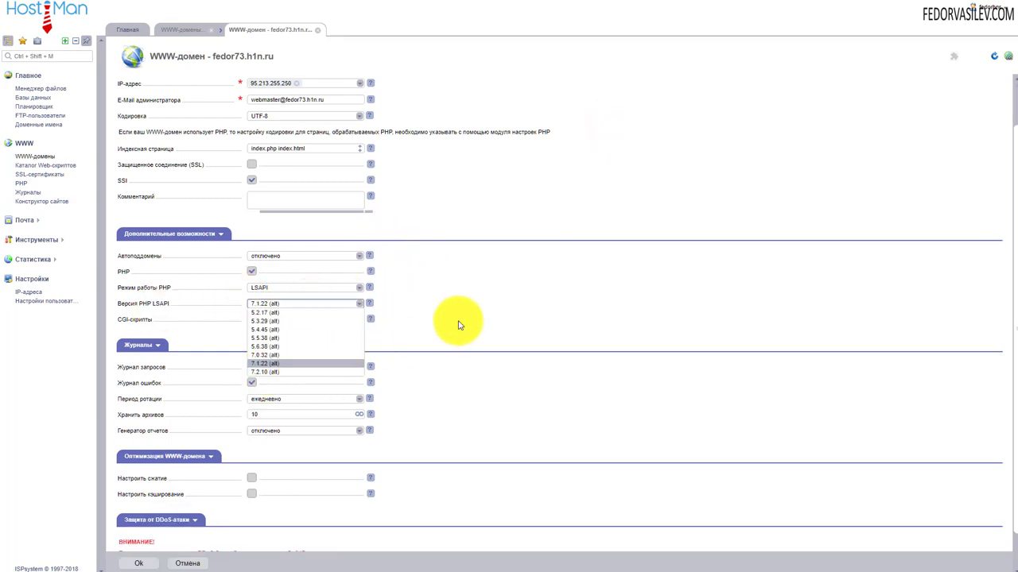
pyautogui.click(465, 314)
pyautogui.scroll(1, 466, 313)
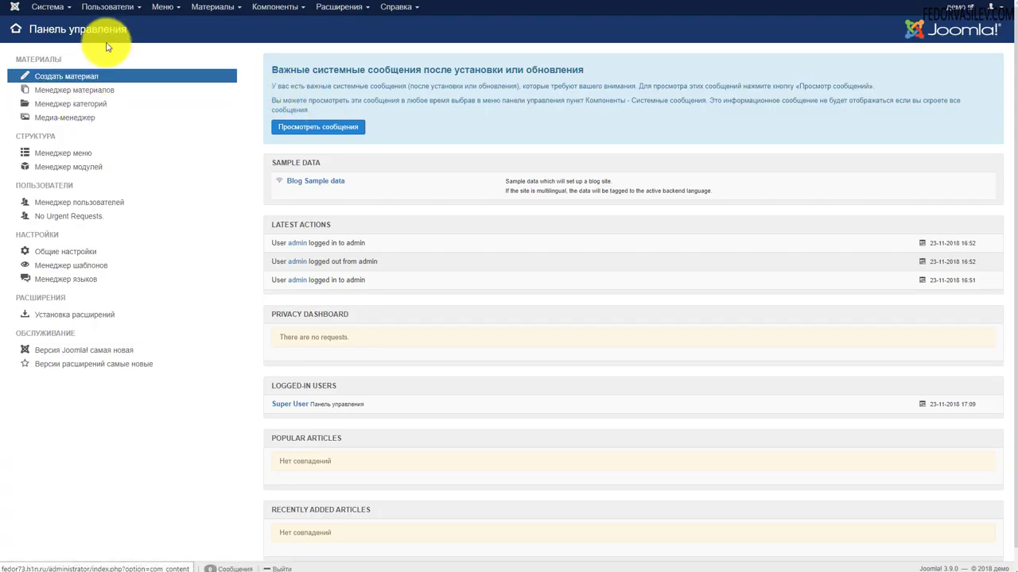
pyautogui.scroll(-1, 500, 86)
pyautogui.scroll(1, 308, 185)
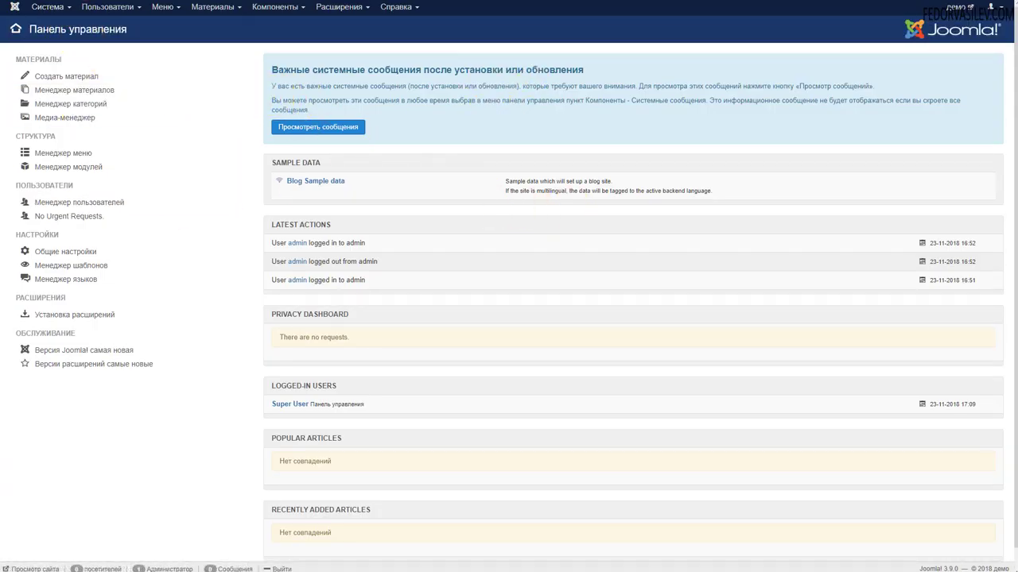
# Hard-refresh the Joomla control panel with Ctrl+F5, then view the demo site's front page
pyautogui.click(64, 0)
pyautogui.click(63, 1)
pyautogui.hotkey('ctrl', 'F5')
pyautogui.click(48, 1)
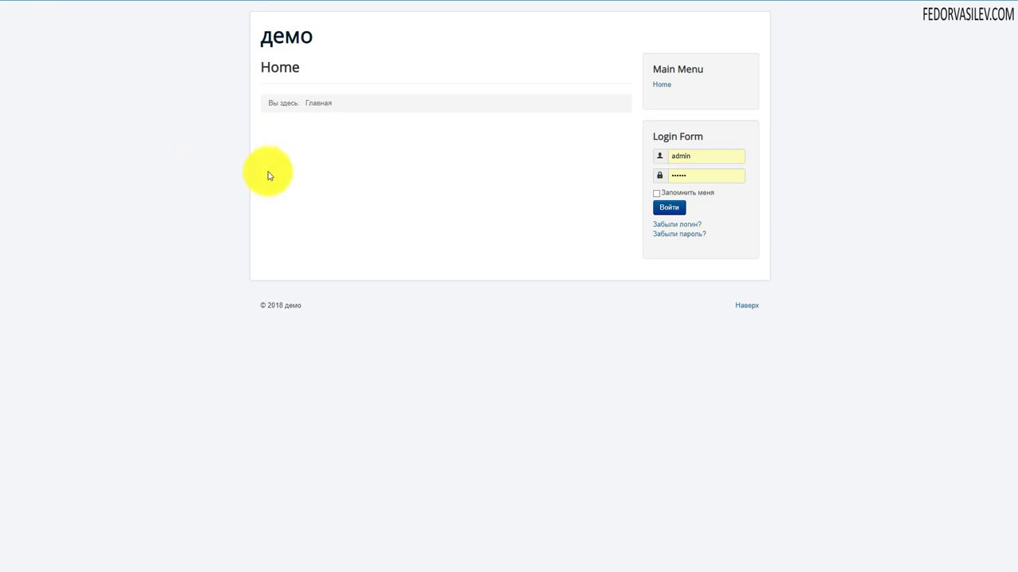